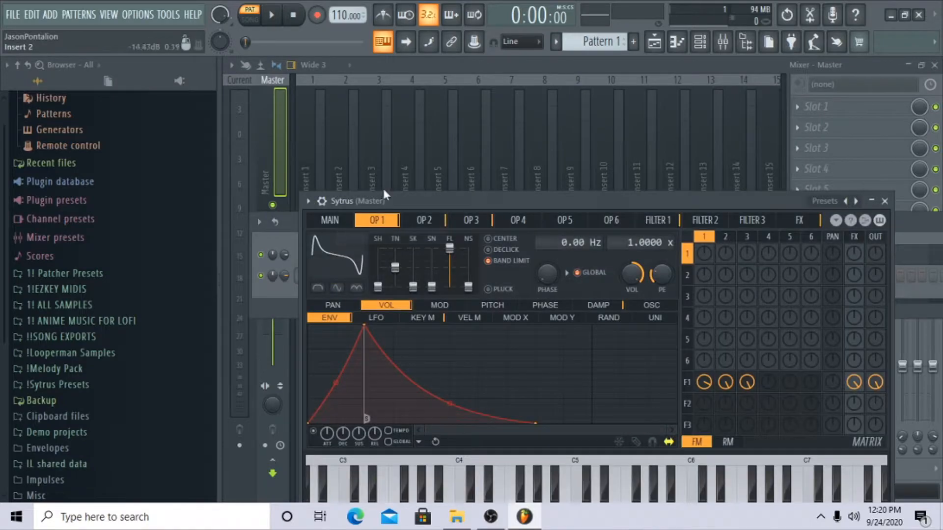
Step: Audition the current Sytrus sound with two notes and load the Default preset
key("v")
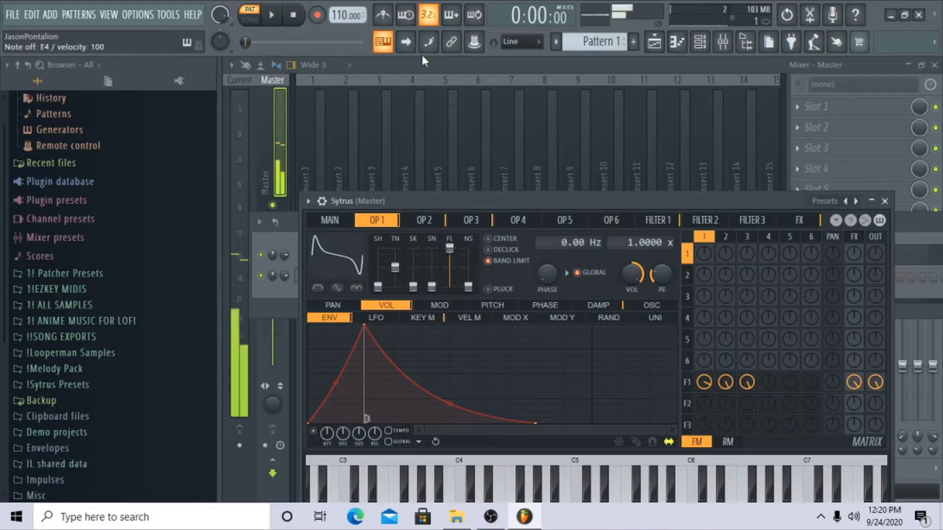
key("z")
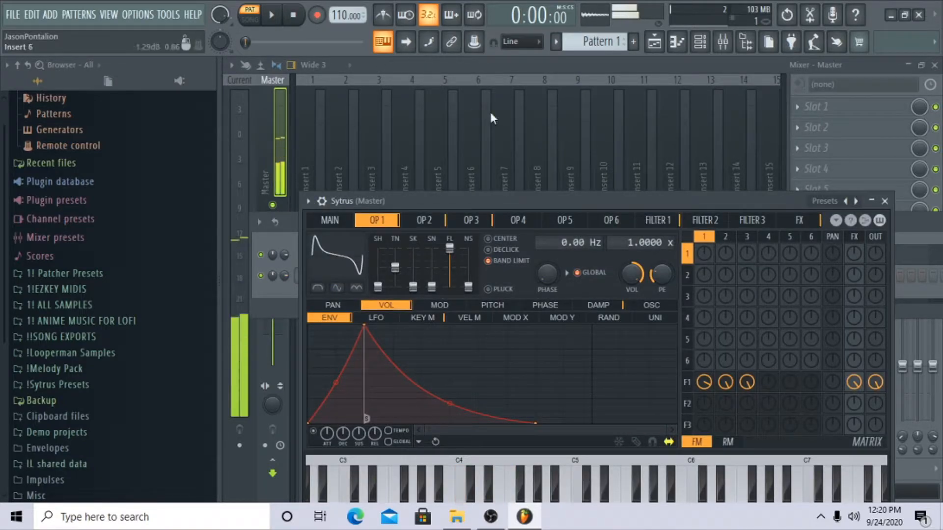
left_click(854, 201)
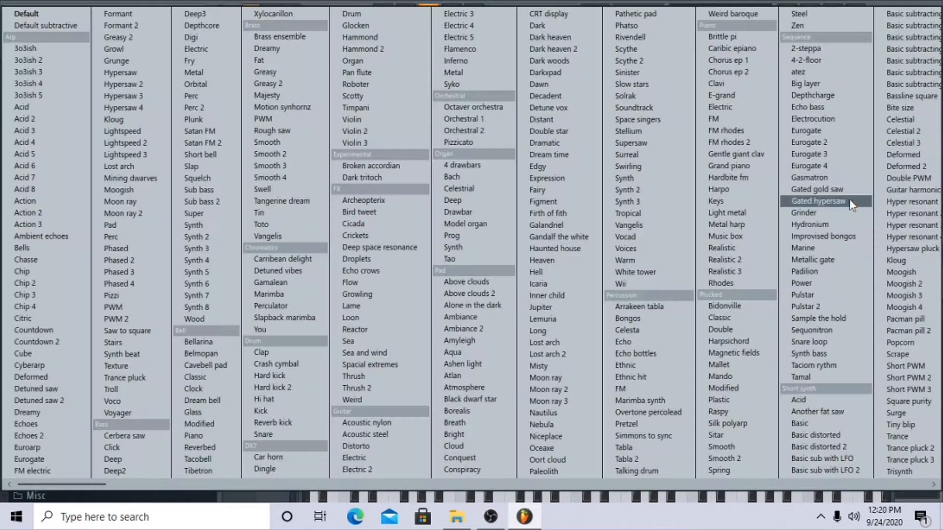
left_click(49, 14)
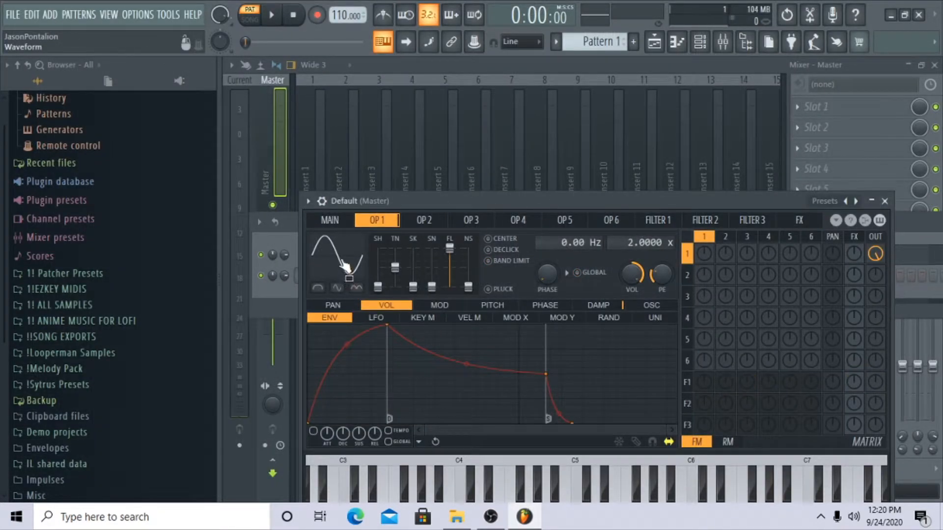
left_click(469, 165)
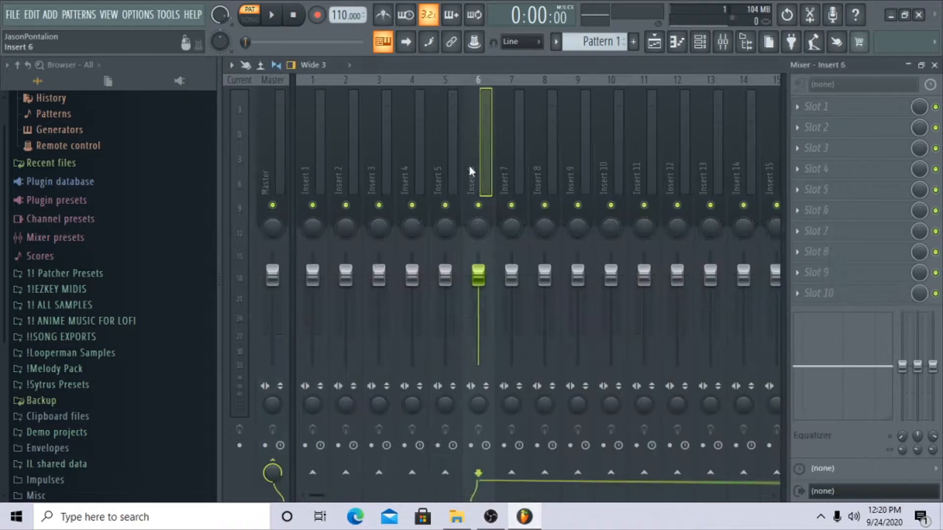
left_click(451, 116)
left_click(312, 162)
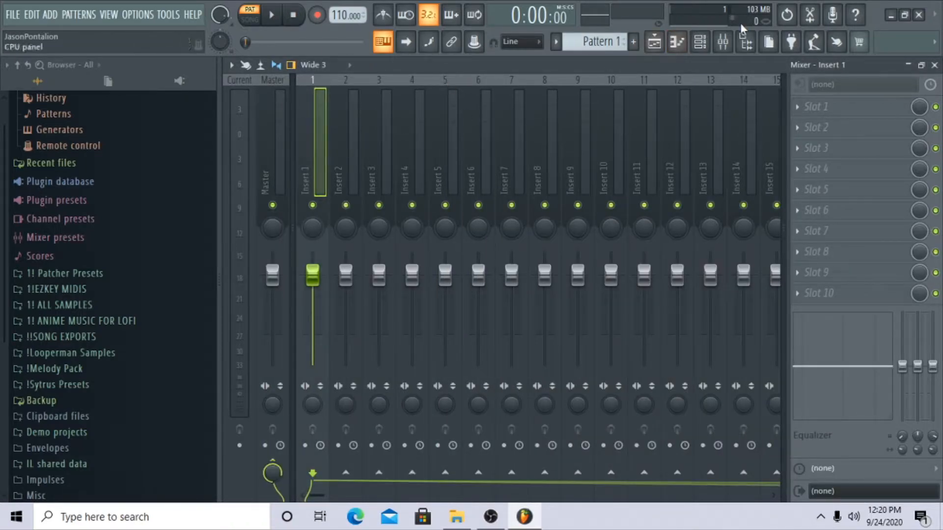
left_click(699, 42)
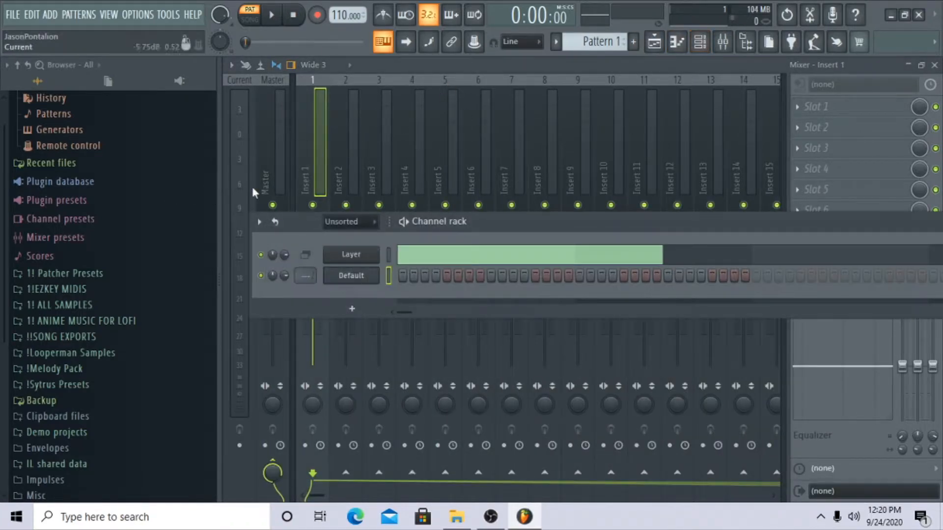
left_click(343, 275)
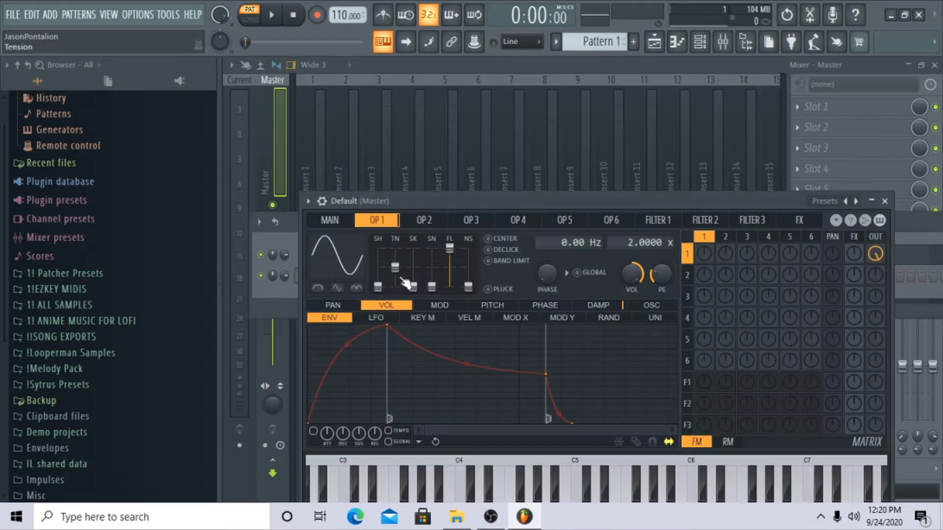
Step: Enable operator 1's volume envelope and reshape it to an instant attack with one short decay, deleting the sustain point
left_click(313, 432)
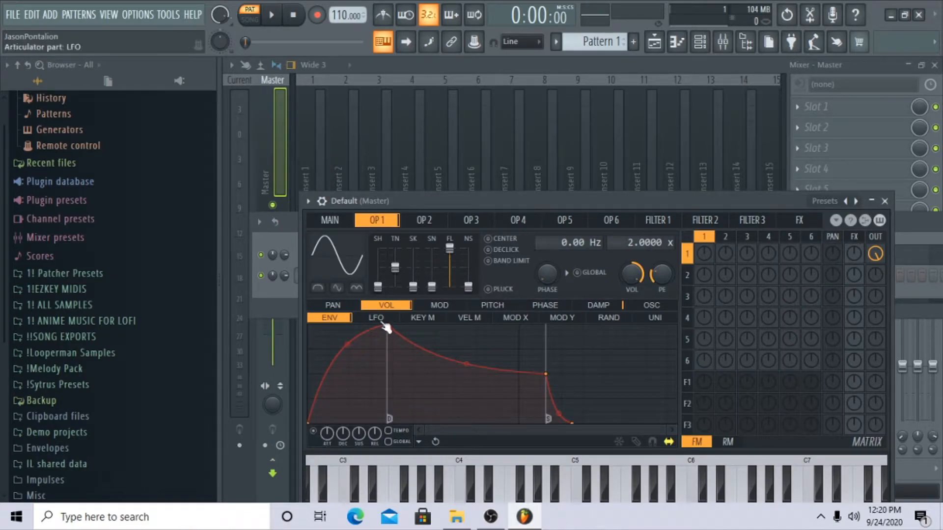
left_click_drag(389, 327, 262, 315)
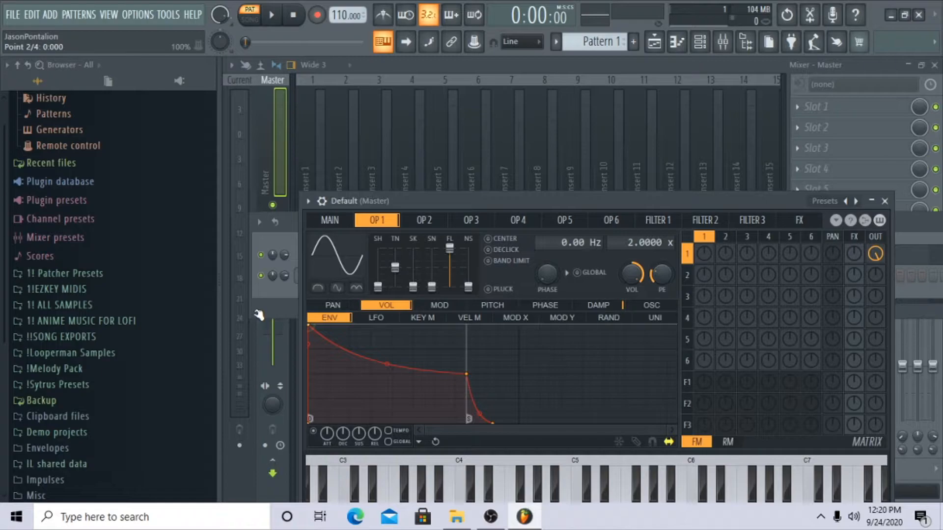
right_click(465, 374)
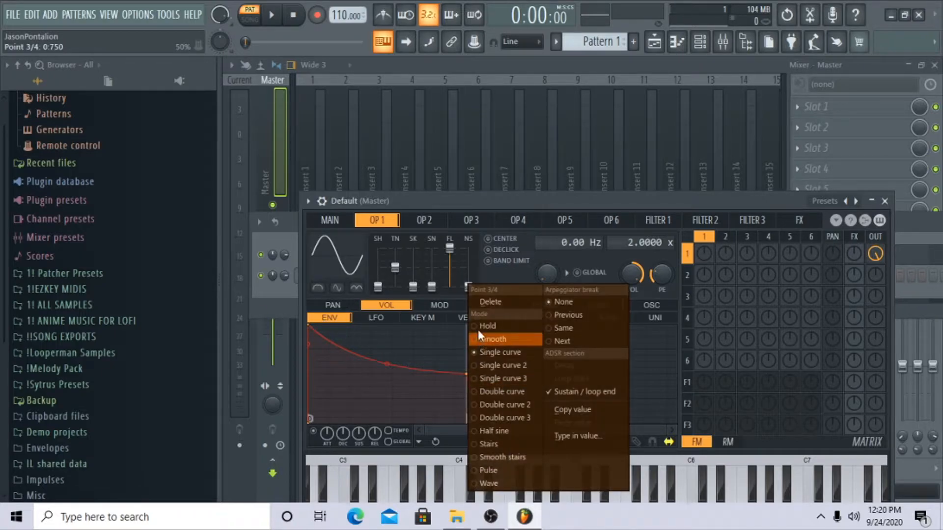
left_click(485, 301)
left_click_drag(498, 422, 410, 423)
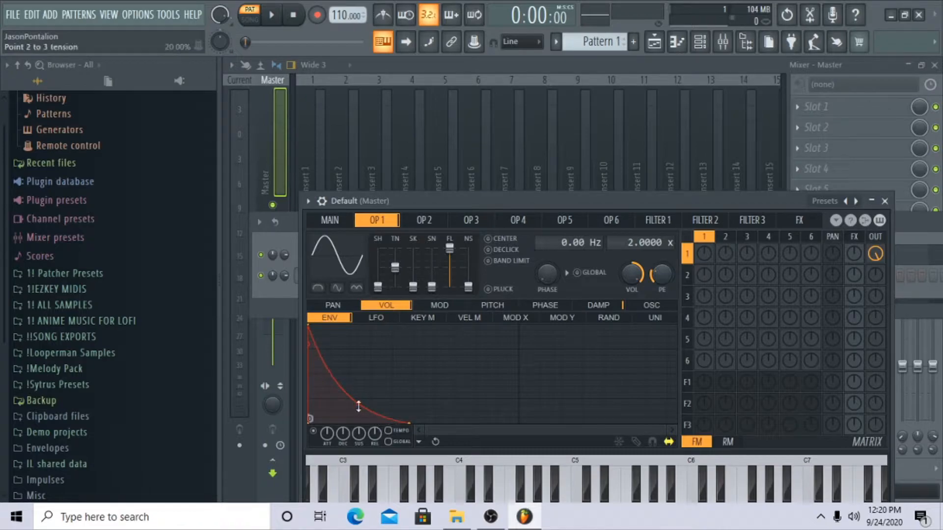
Step: Compare a bulging decay curve with an inward-bent one of about 31% tension in operator 1's volume envelope, auditioning notes
left_click_drag(357, 404, 358, 314)
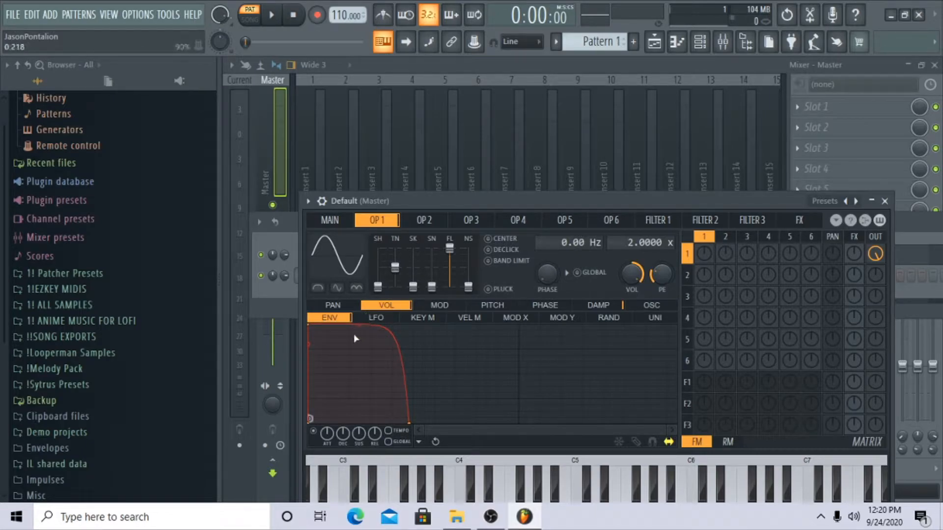
key("b")
key("b")
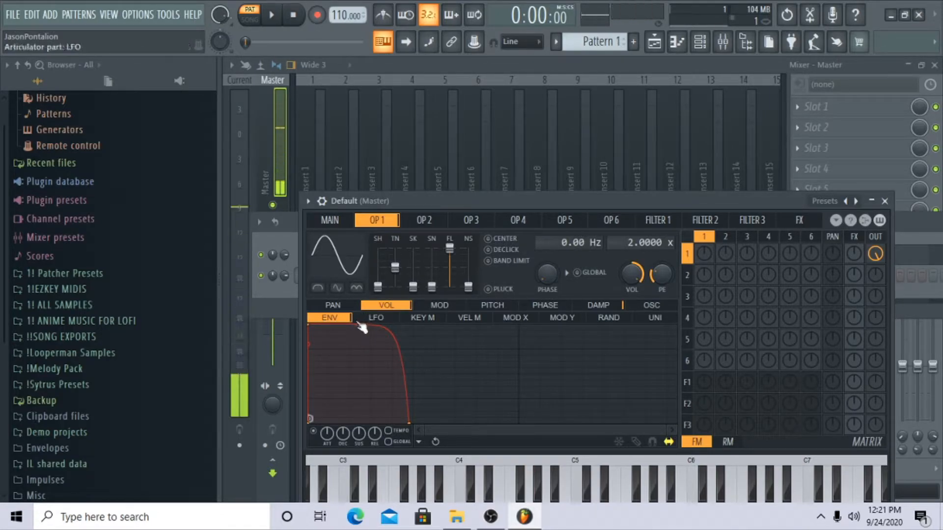
left_click_drag(358, 325, 358, 414)
key("b")
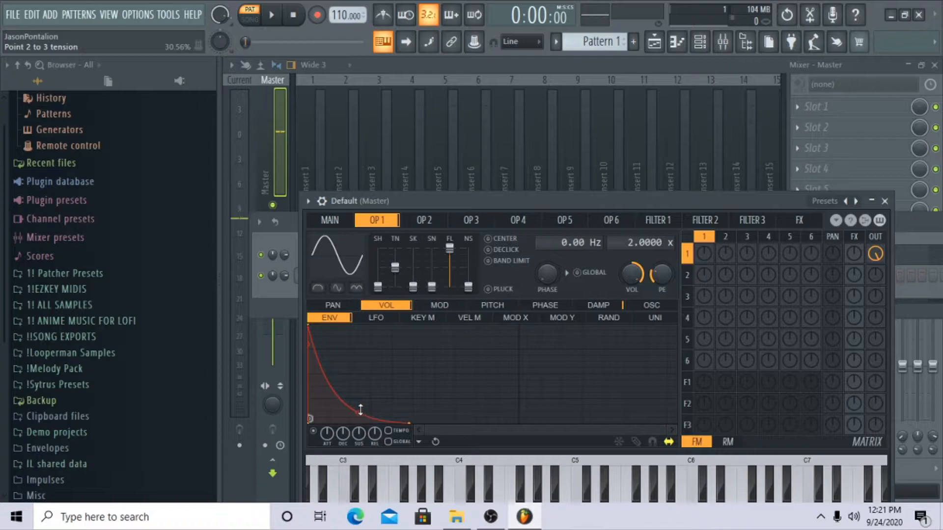
Step: Extend the end of operator 1's volume decay to about 0:999 and play several notes to judge the longer sound
left_click_drag(410, 422, 516, 431)
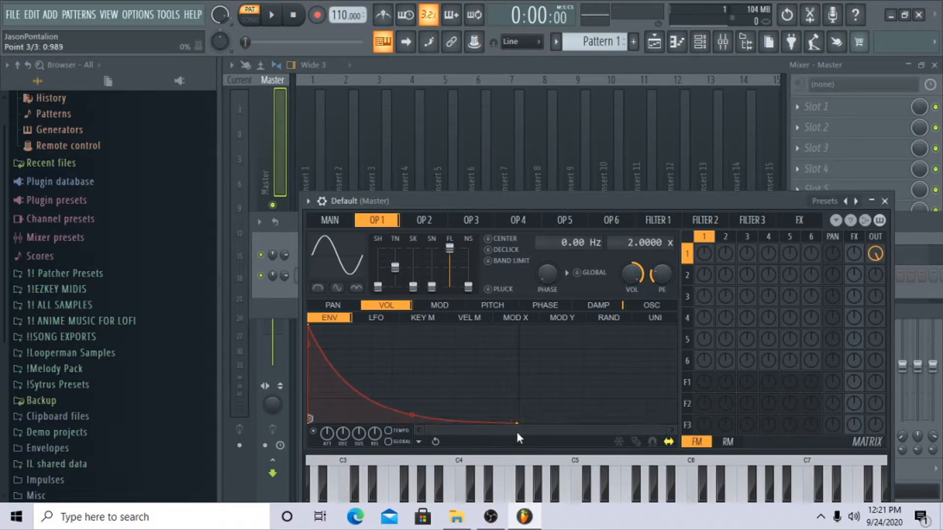
key("b")
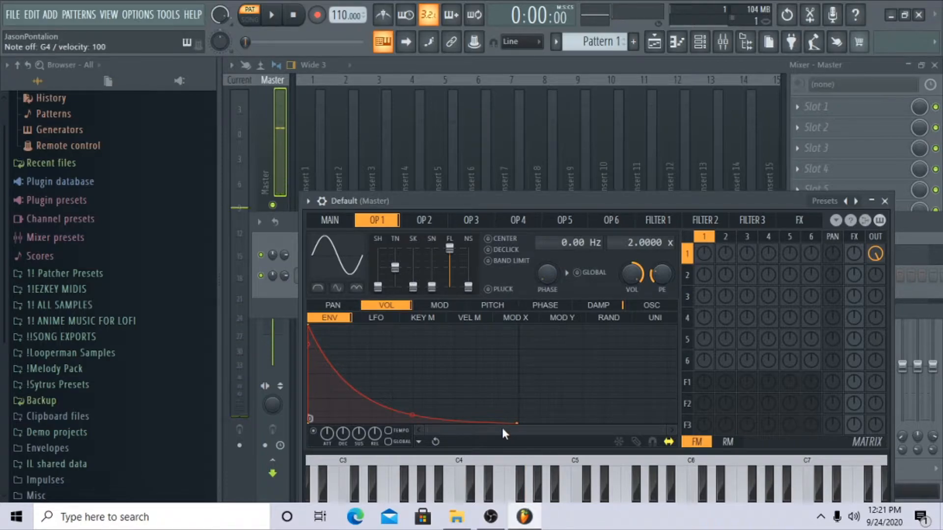
key("b")
key("x")
key("x")
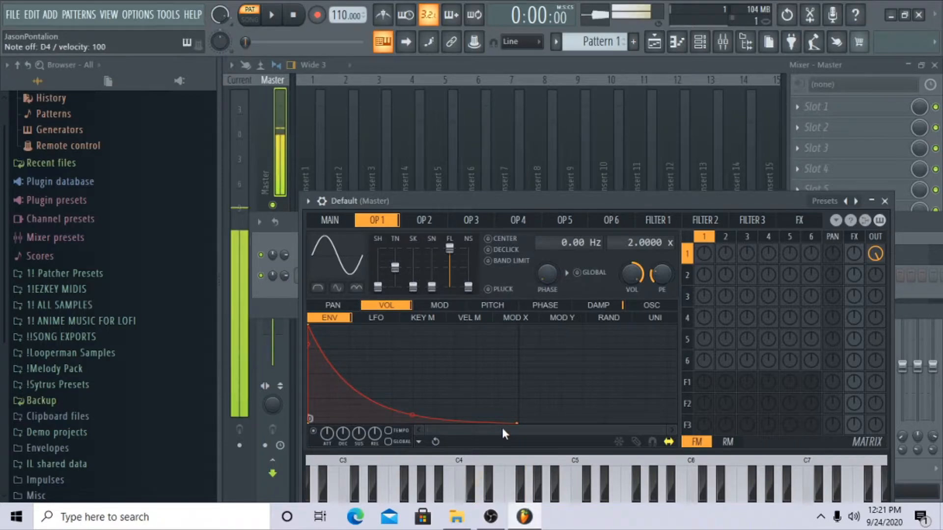
key("z")
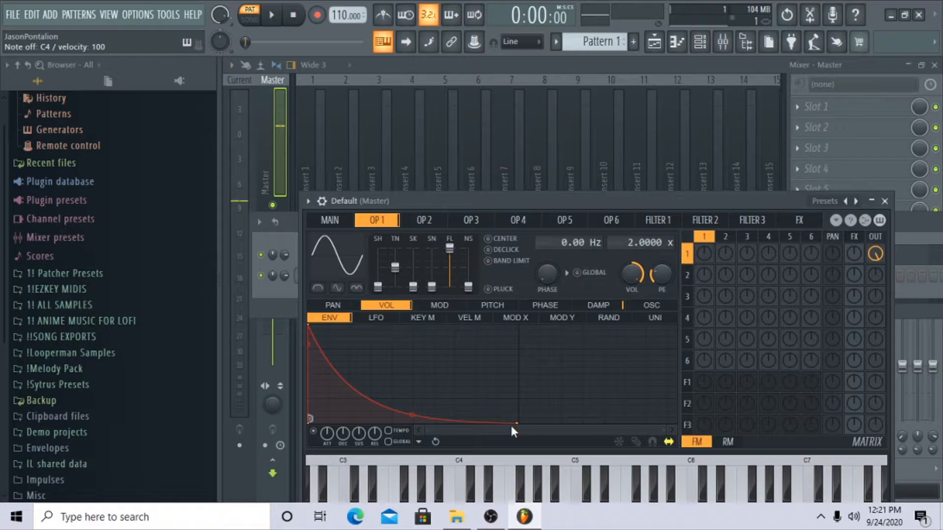
key("z")
key("v")
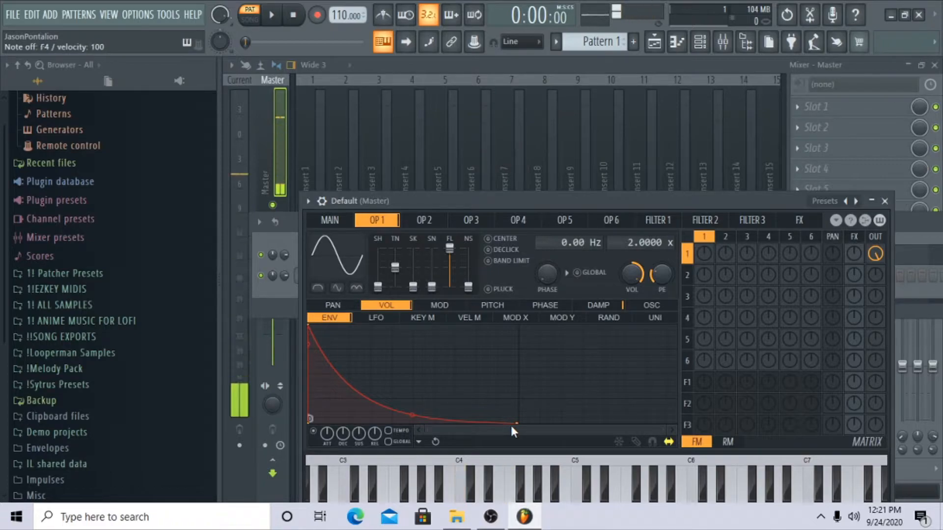
key("b")
key("x")
key("x")
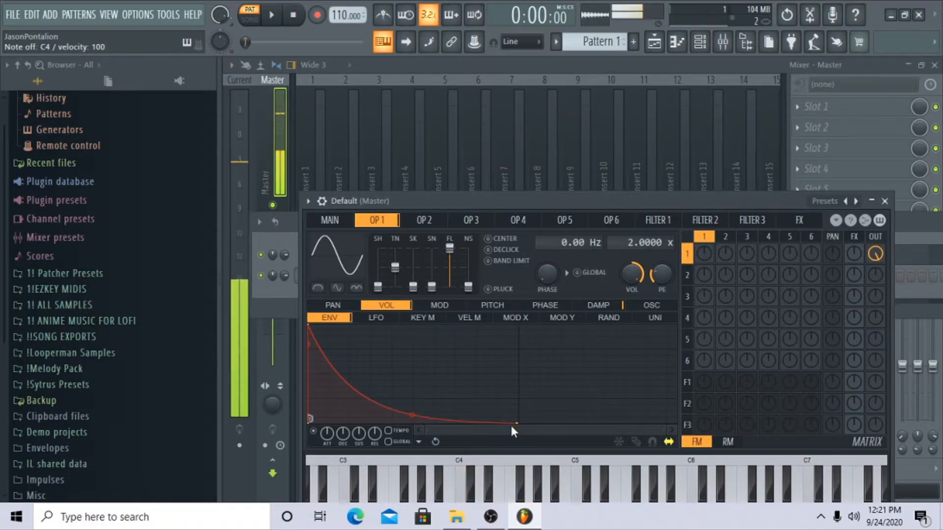
key("g")
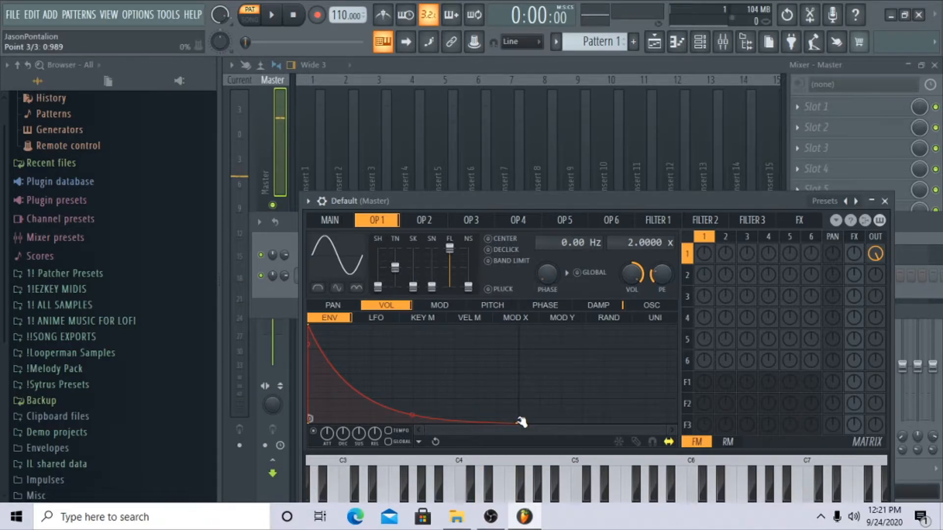
left_click_drag(520, 422, 521, 429)
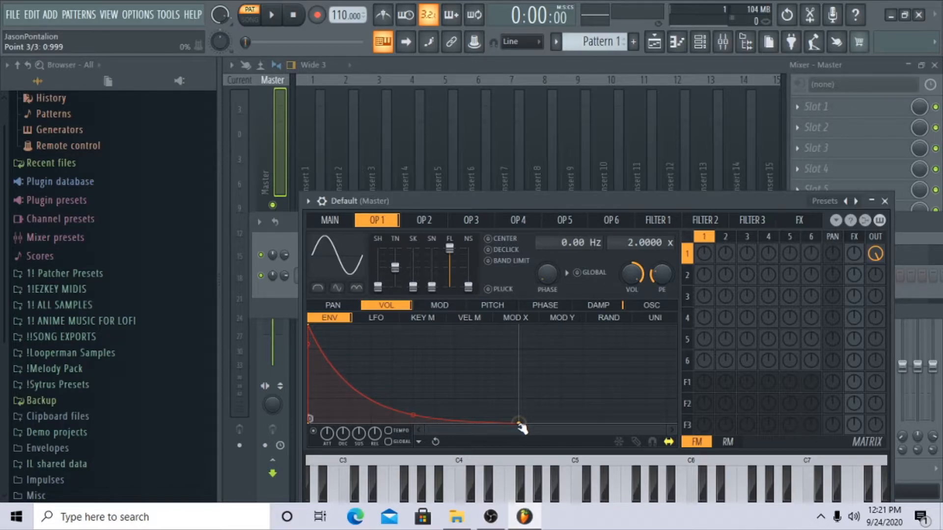
Step: Shorten operator 1's volume decay to a quick pluck and make its curve less steep, auditioning repeated notes
left_click_drag(522, 428, 342, 395)
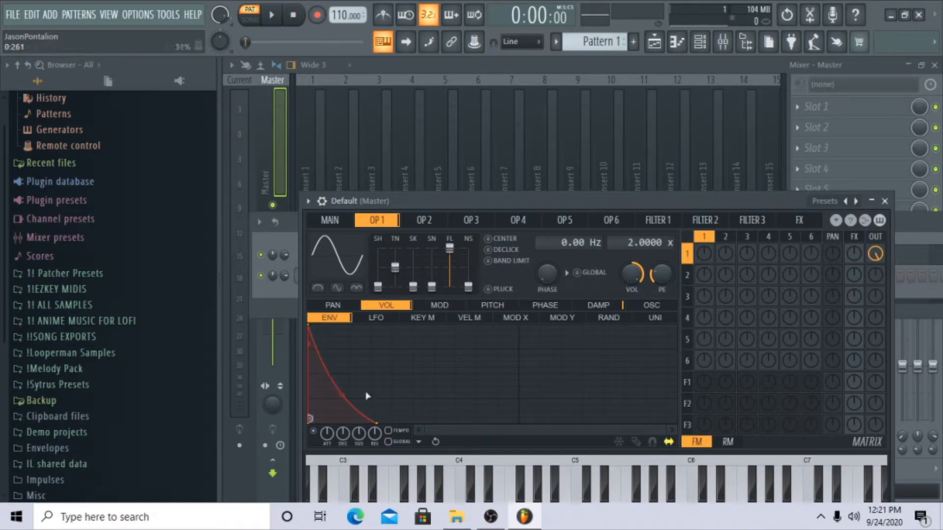
key("c")
left_click_drag(378, 423, 390, 424)
left_click_drag(349, 394, 349, 386)
key("c")
key("c")
key("c")
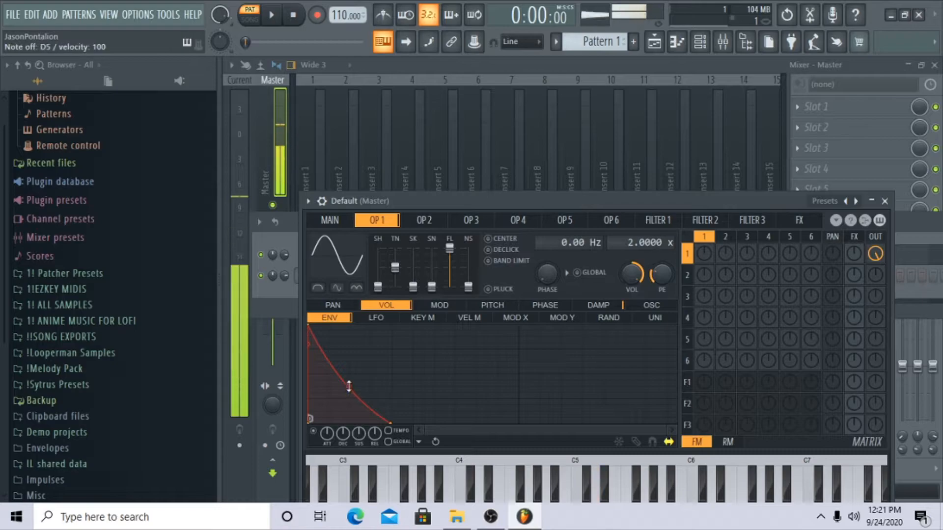
key("c")
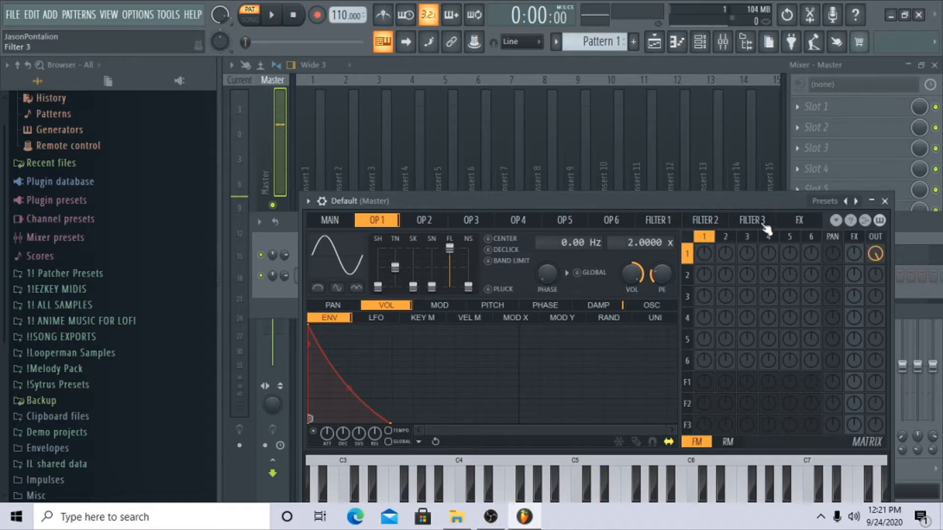
Step: Bend the decay curve further inward and shorten its end slightly, checking the pluck with a few notes
left_click_drag(347, 383, 348, 389)
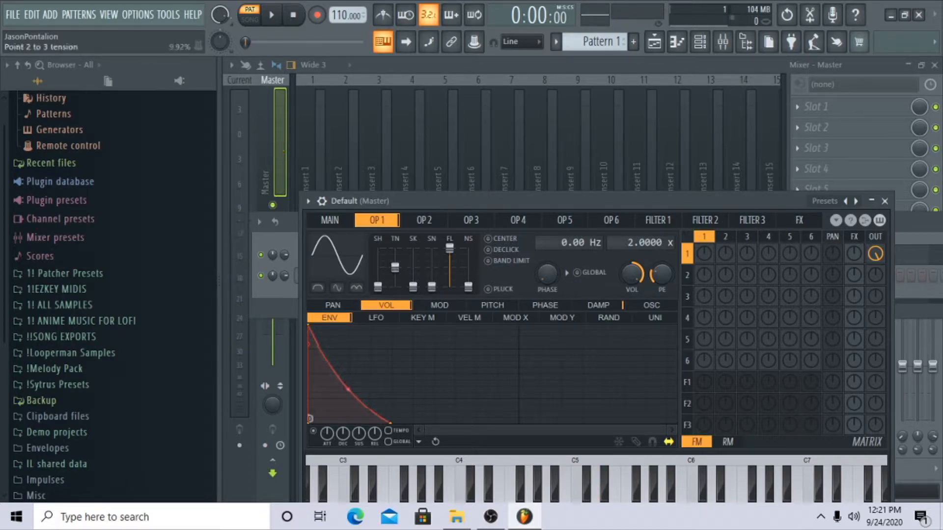
key("v")
key("c")
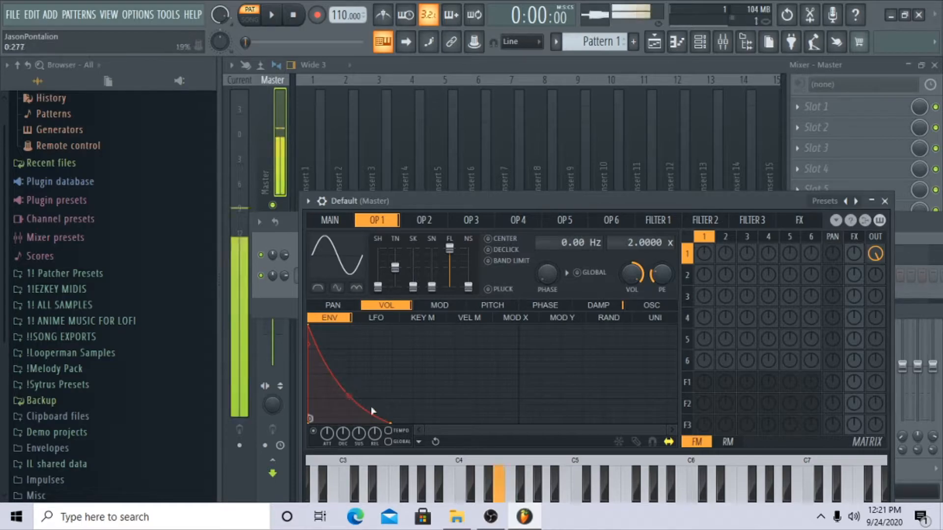
left_click_drag(391, 424, 385, 425)
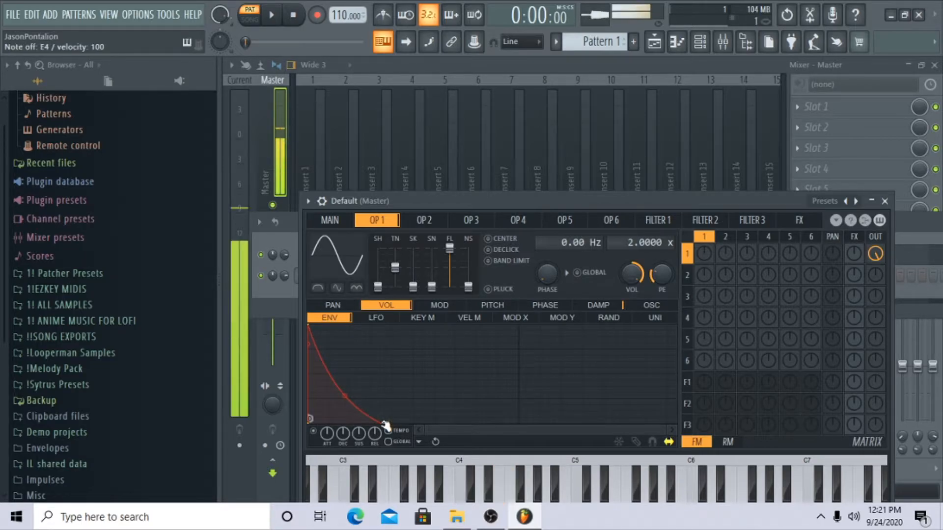
Step: Load Fruity Convolver into slot 1 of the Master mixer track and move its window clear of the mixer slots
left_click(825, 111)
middle_click(821, 106)
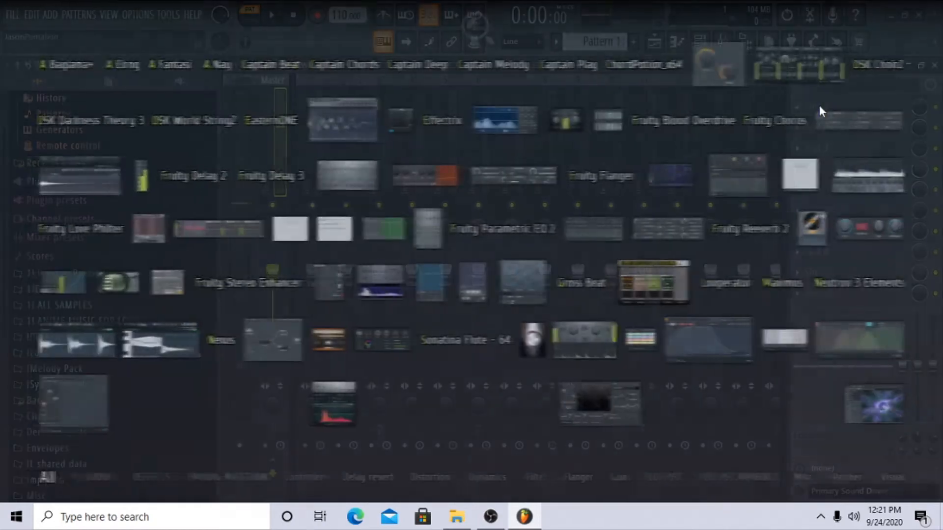
type("conv")
key("Return")
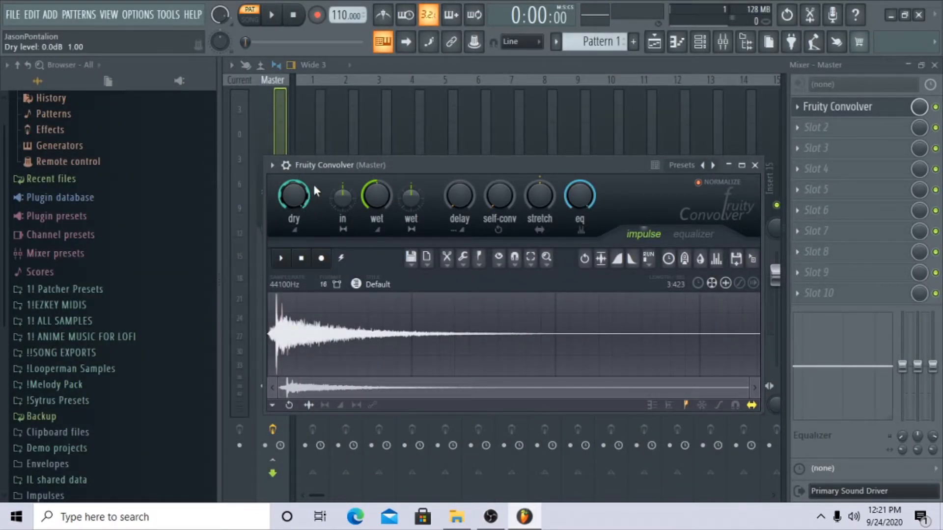
left_click_drag(353, 164, 408, 131)
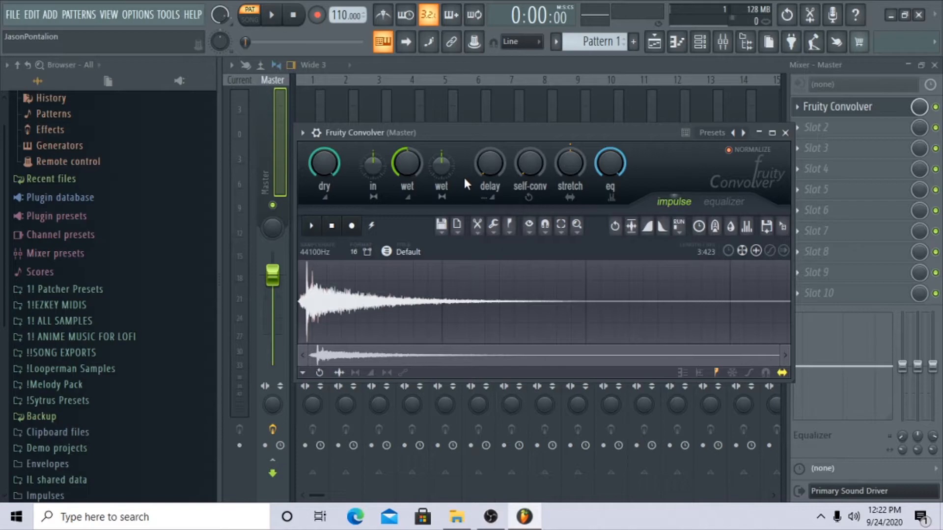
Step: Draw a convolver equalizer curve that cuts the lows and raises the highs, trying the EQ mix at 0% before restoring it
left_click(724, 202)
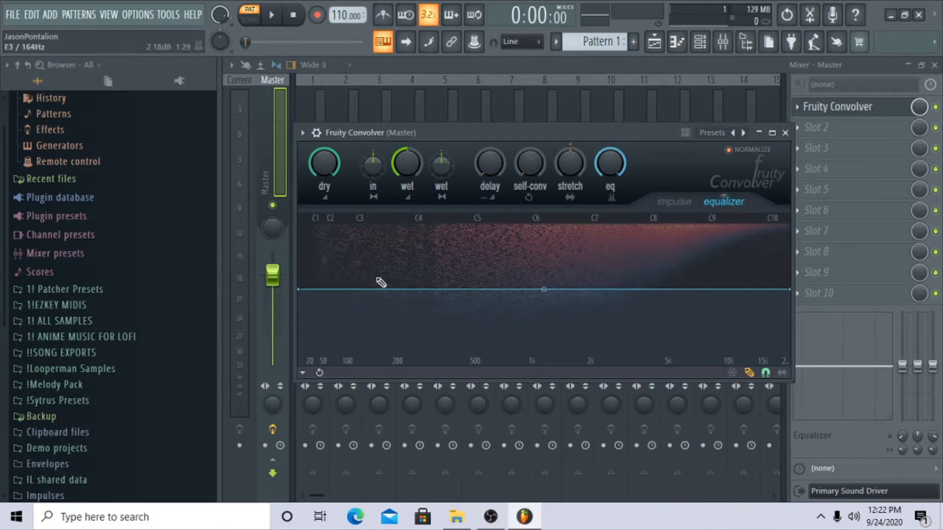
mouse_move(374, 302)
left_mouse_down()
mouse_move(338, 296)
mouse_move(400, 283)
mouse_move(370, 311)
mouse_move(320, 319)
mouse_move(296, 352)
mouse_move(387, 301)
mouse_move(481, 267)
mouse_move(788, 252)
left_mouse_up()
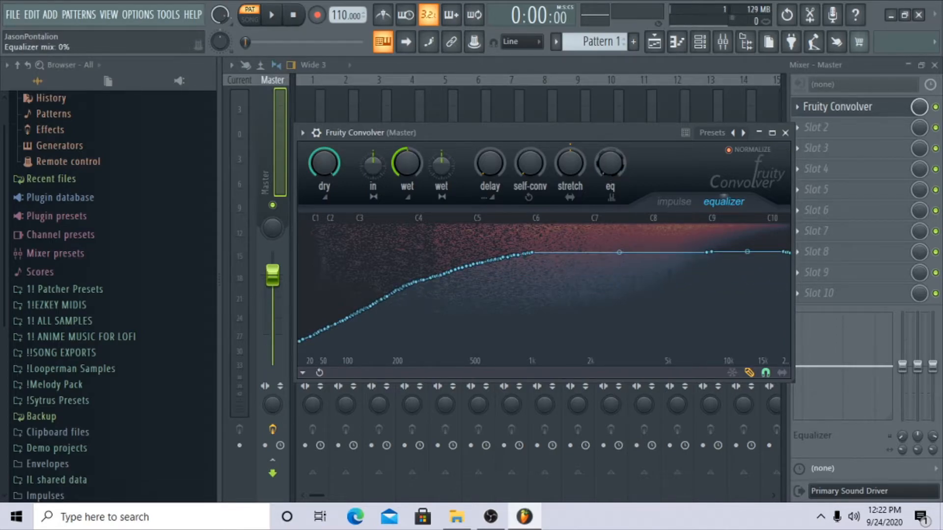
left_click_drag(609, 163, 610, 206)
left_click_drag(609, 163, 612, 166)
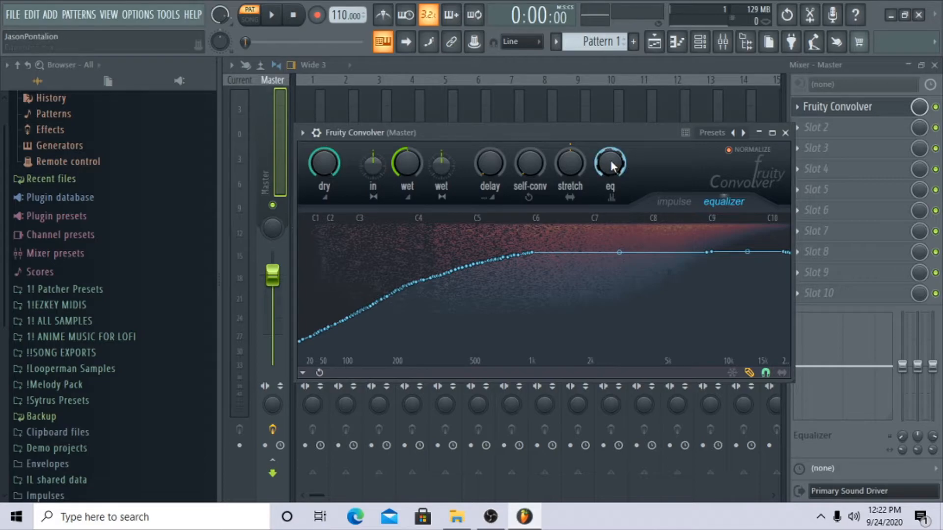
Step: Check the convolver's impulse view, return to its equalizer, and redraw the EQ curve as a flat, level line
left_click(712, 202)
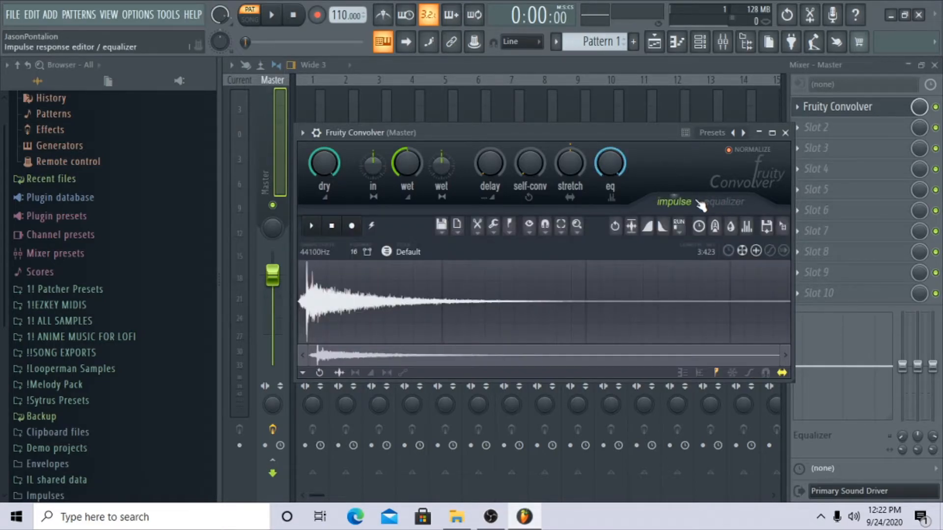
left_click(701, 206)
mouse_move(542, 254)
left_mouse_down()
mouse_move(543, 293)
mouse_move(331, 309)
mouse_move(730, 300)
mouse_move(801, 288)
left_mouse_up()
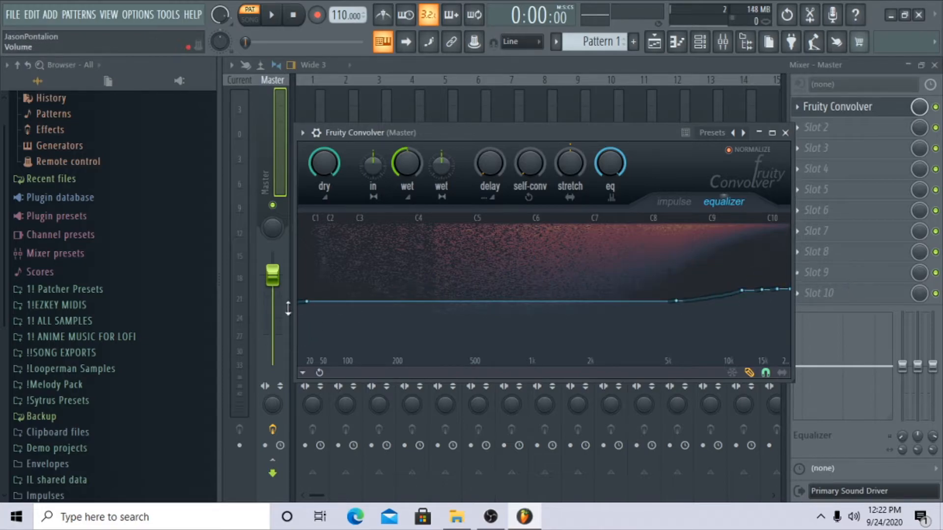
mouse_move(622, 299)
left_mouse_down()
mouse_move(862, 298)
mouse_move(295, 309)
mouse_move(789, 298)
left_mouse_up()
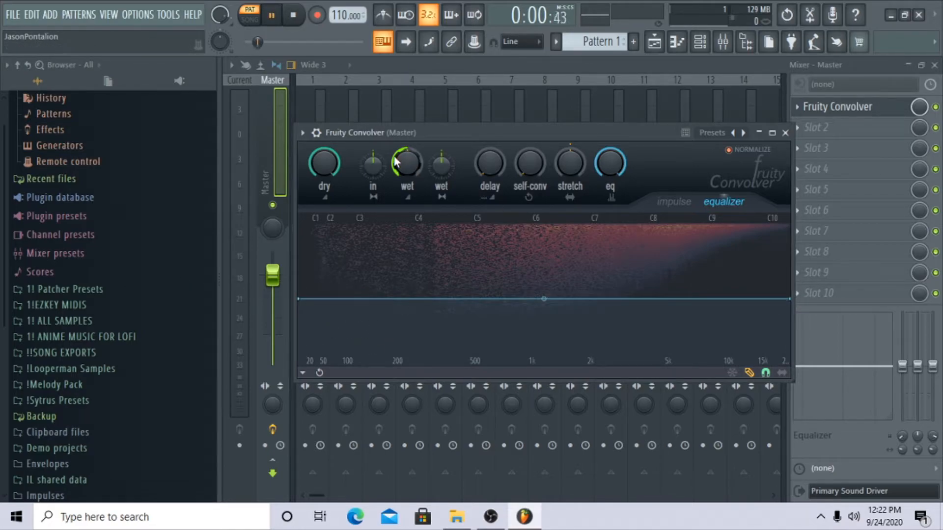
Step: Bring up the channel rack and open the Default channel's piano roll
left_click(700, 49)
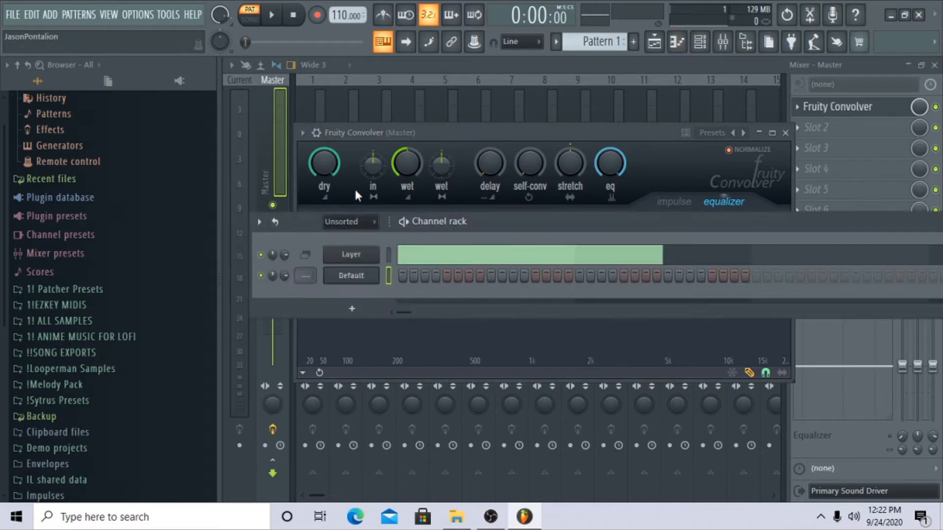
right_click(378, 269)
right_click(389, 255)
right_click(367, 273)
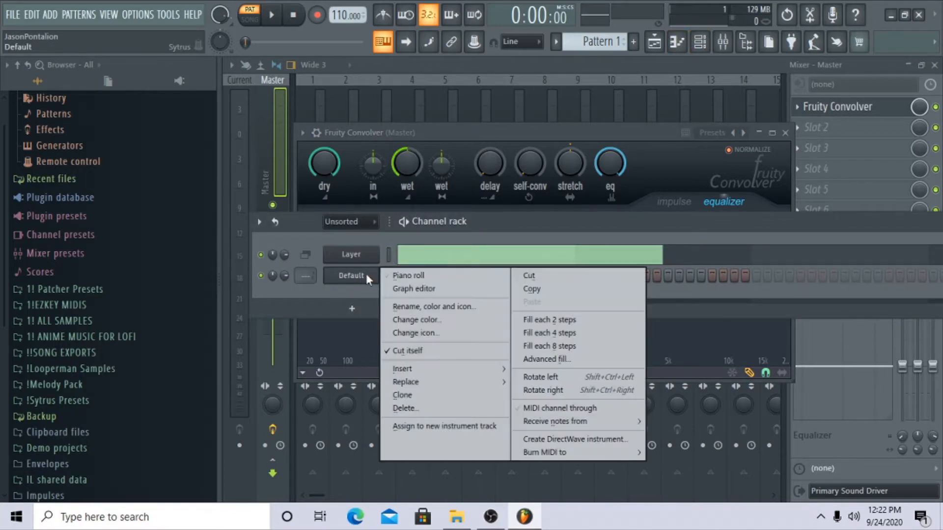
left_click(353, 277)
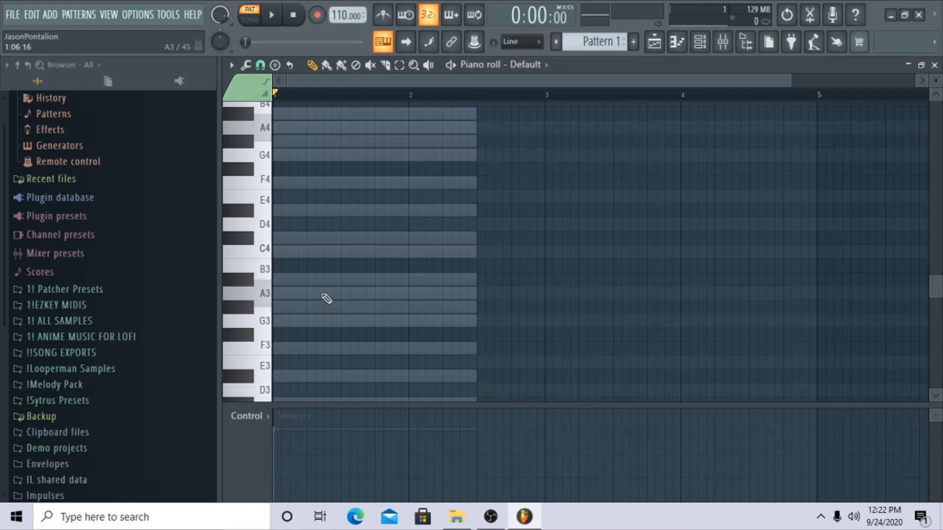
Step: Switch to the Layer channel's notes through the ghost notes and delete all of its long guide notes
scroll(326, 298, "down", 4)
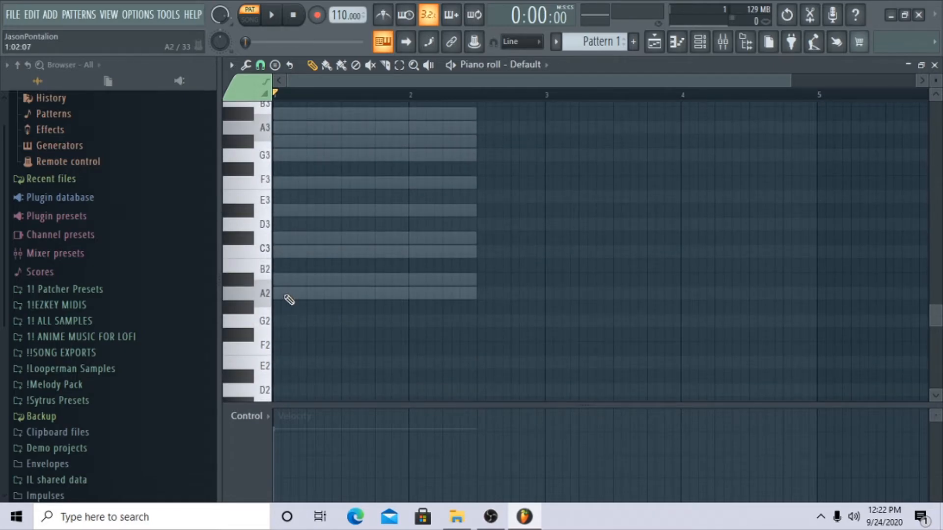
double_click(287, 294)
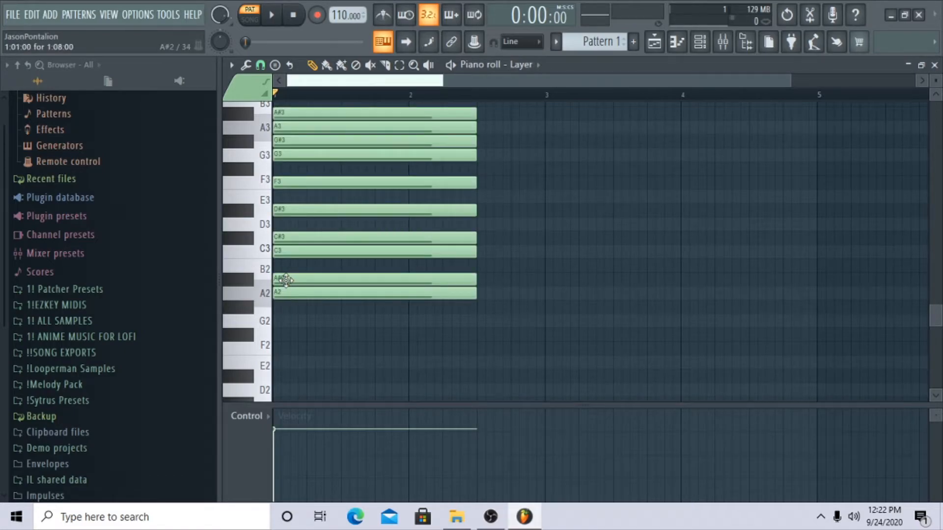
left_click_drag(285, 280, 283, 141)
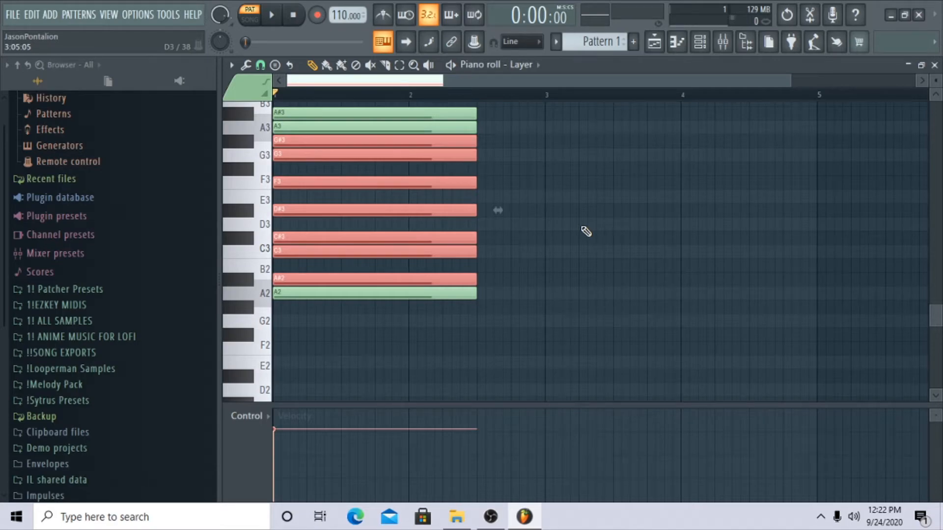
left_click(321, 321)
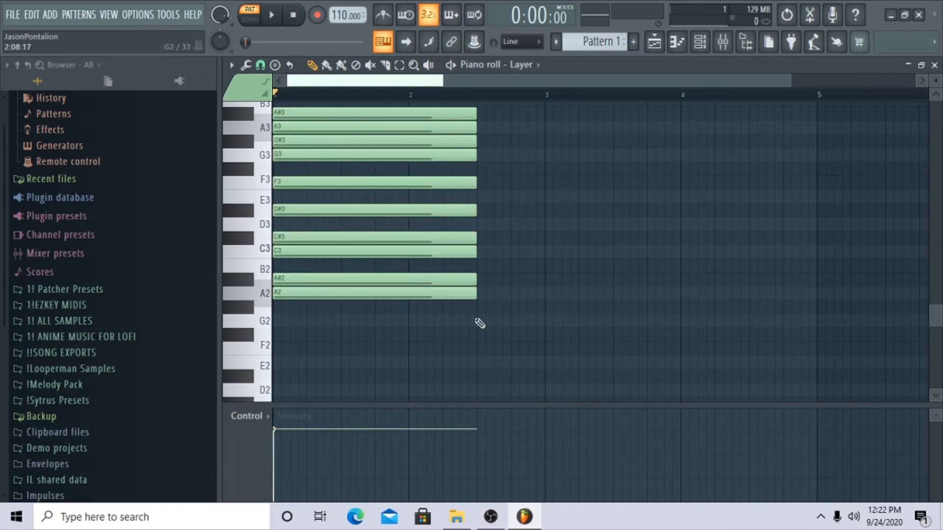
key("Delete")
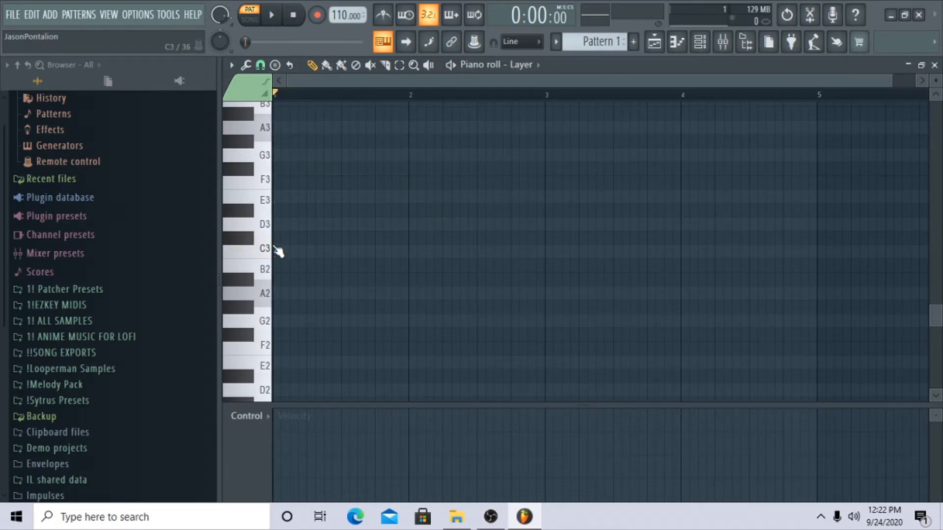
Step: Draw short stacked notes C3, D3, E3, F3, G3, A3 and B3 at bar 1, and lower all except C3 by one semitone
left_click(281, 249)
left_click(281, 224)
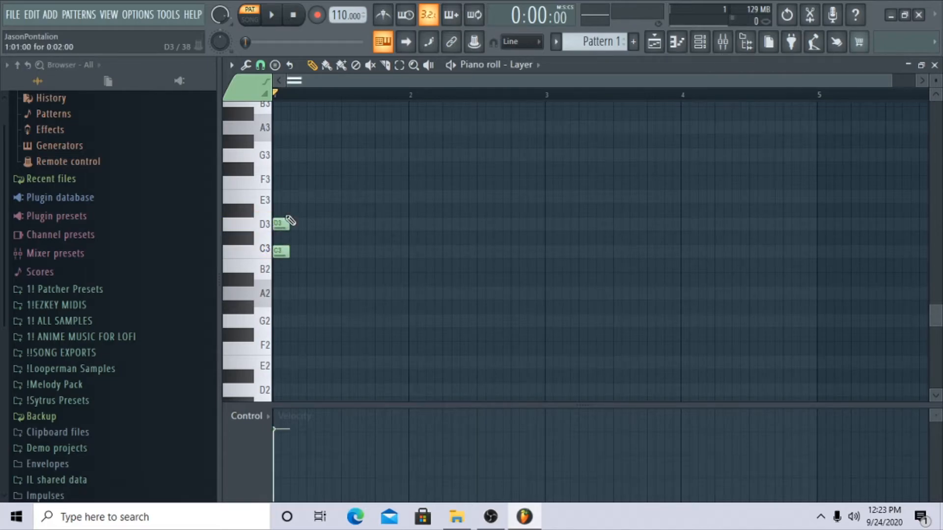
scroll(290, 259, "up", 2)
left_click(281, 238)
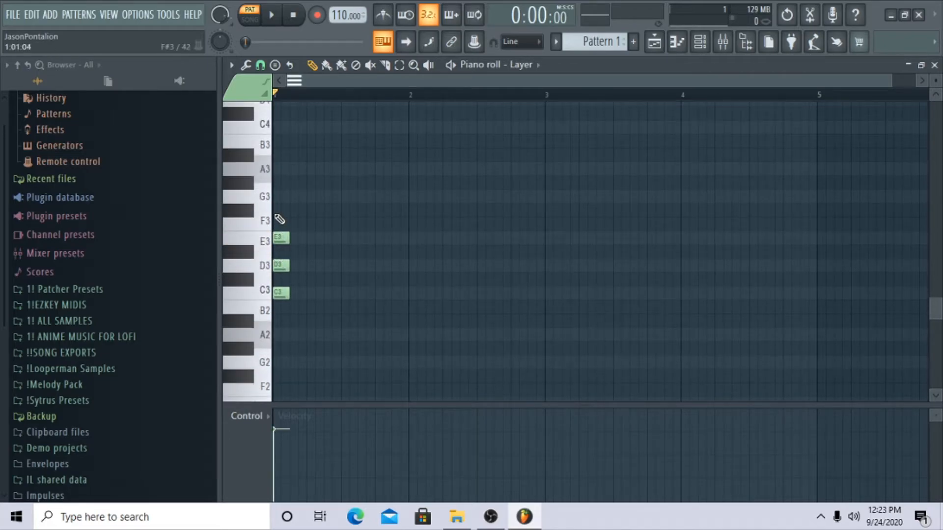
left_click(280, 223)
left_click(281, 196)
left_click(277, 169)
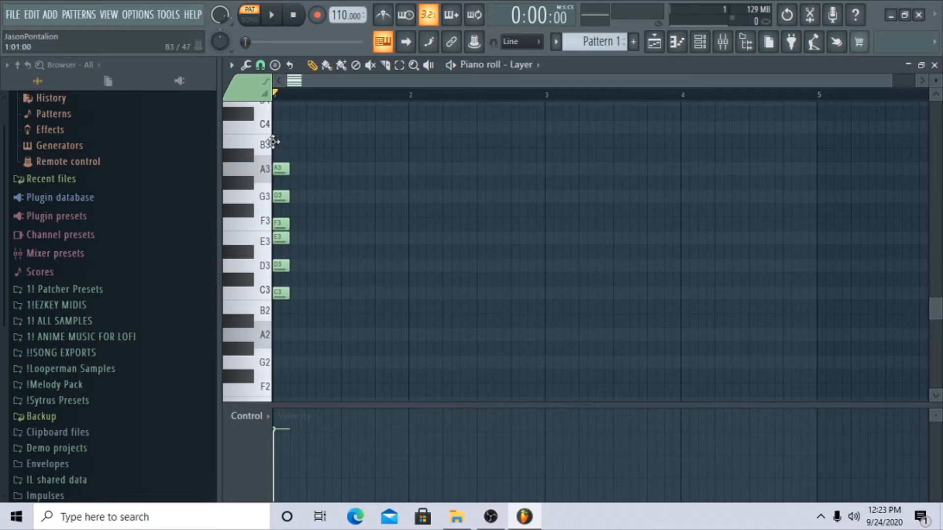
left_click(276, 142)
left_click_drag(302, 122, 269, 269)
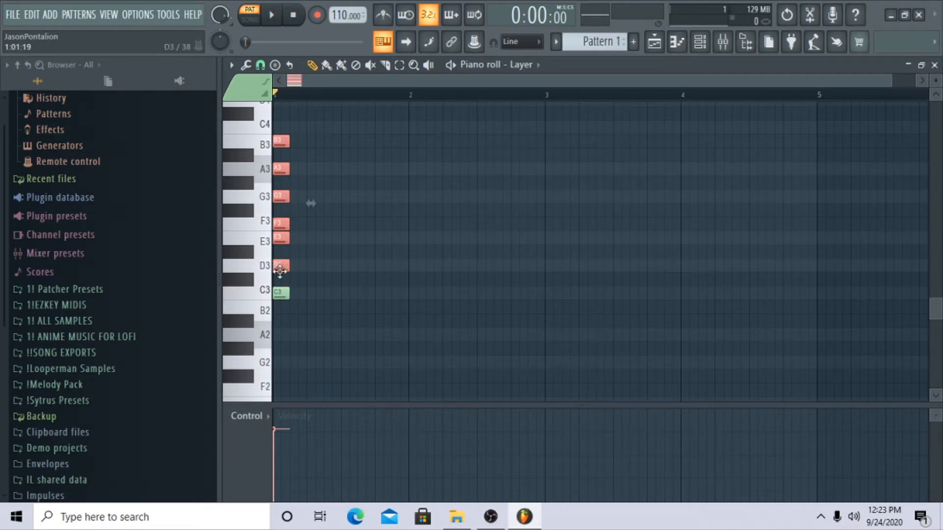
left_click_drag(280, 269, 280, 280)
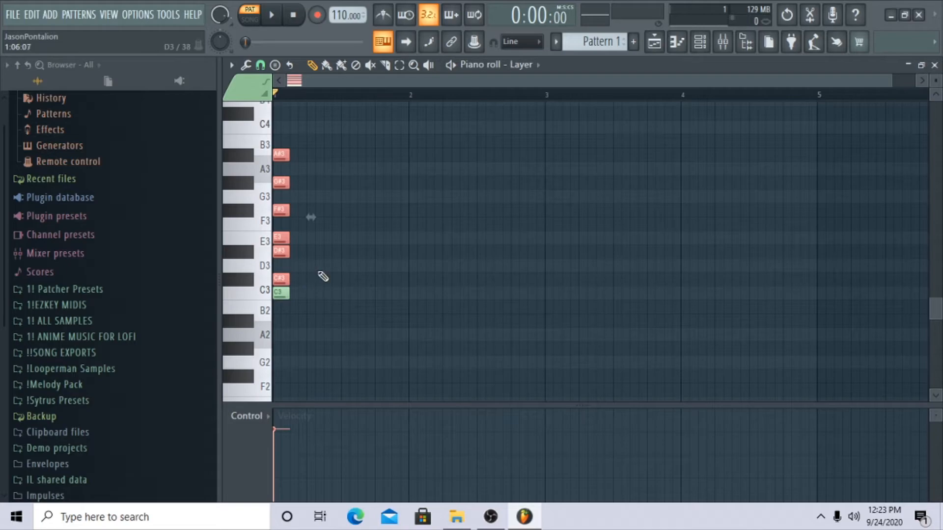
key("ctrl+a")
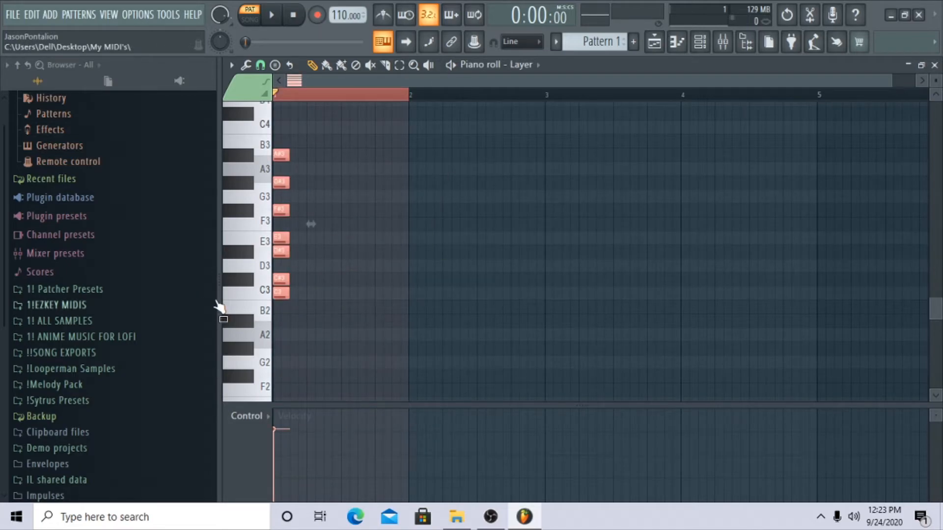
key("ctrl+z")
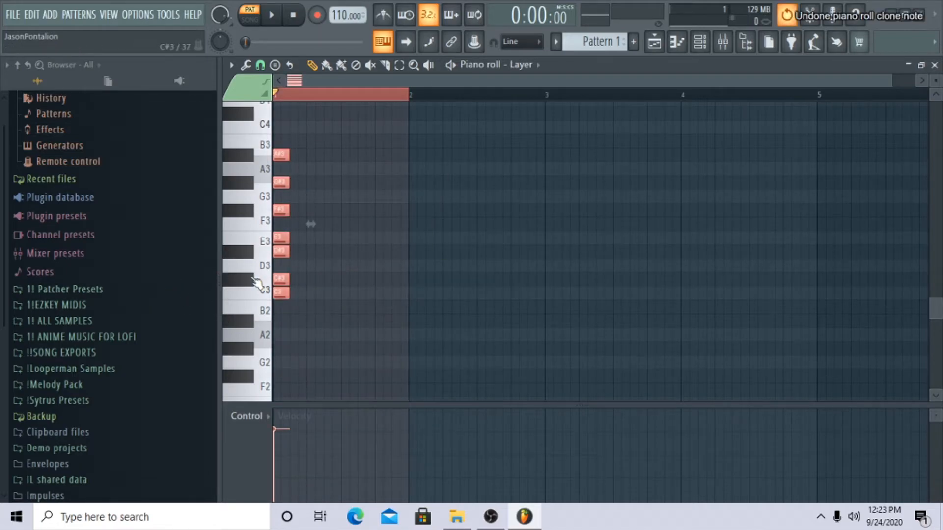
right_click(280, 285)
key("ctrl+z")
right_click(280, 281)
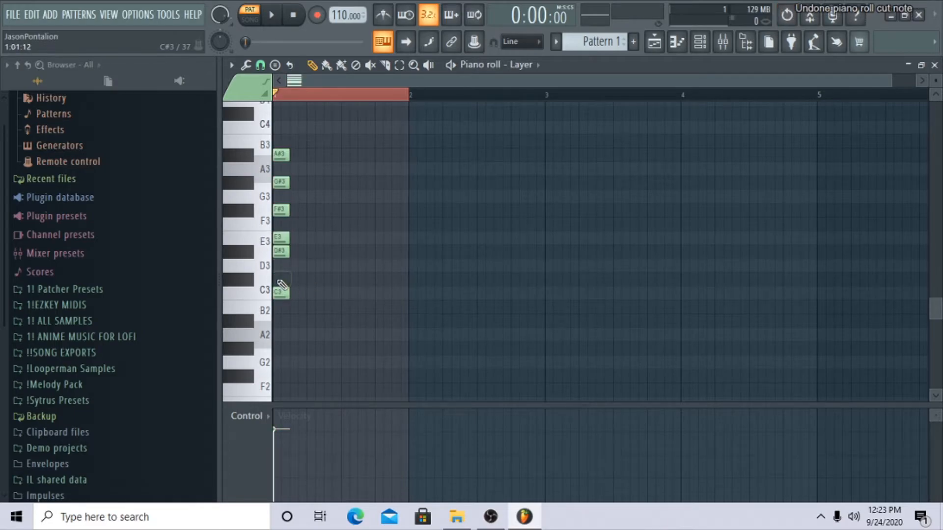
key("ctrl+z")
Step: Select all the stacked scale notes and add copies of them one octave higher and one octave lower
key("ctrl+a")
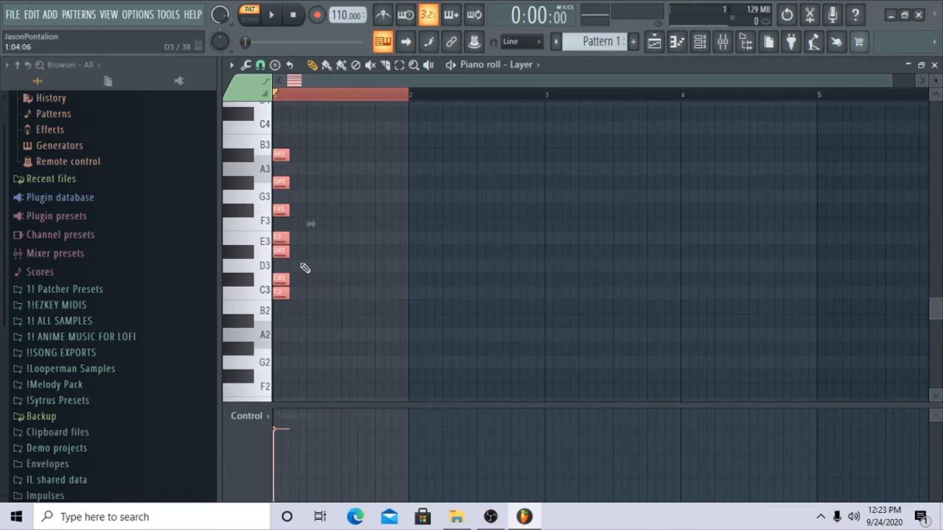
mouse_move(276, 252)
left_mouse_down()
mouse_move(339, 252)
mouse_move(276, 252)
left_mouse_up()
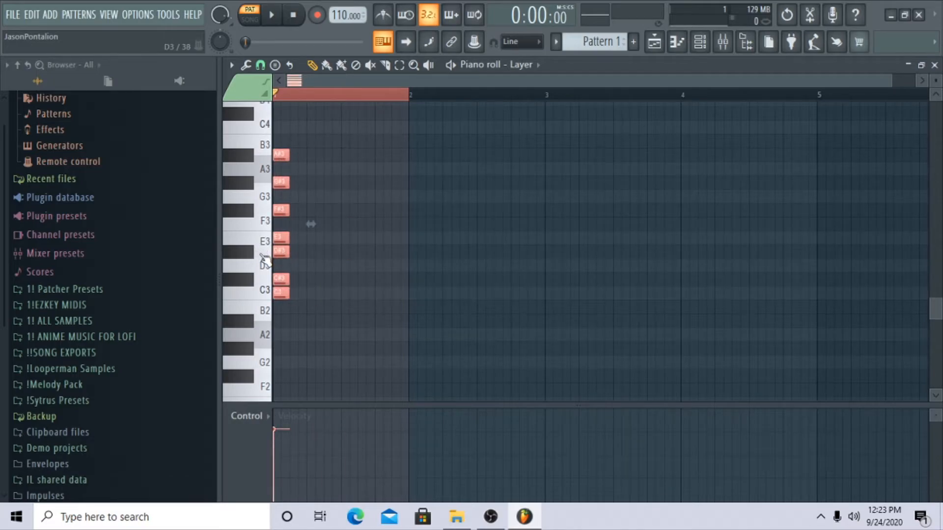
key("ctrl+Up")
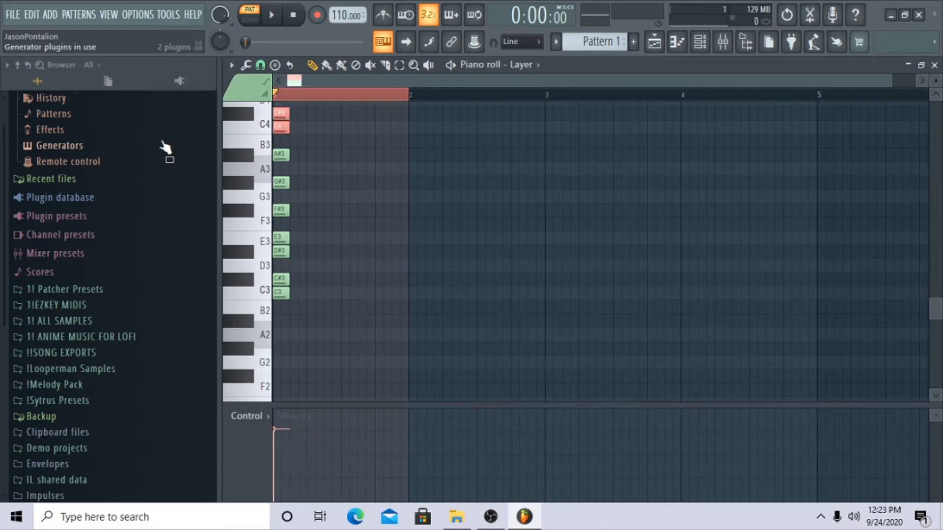
key("ctrl+Down")
key("ctrl+Down")
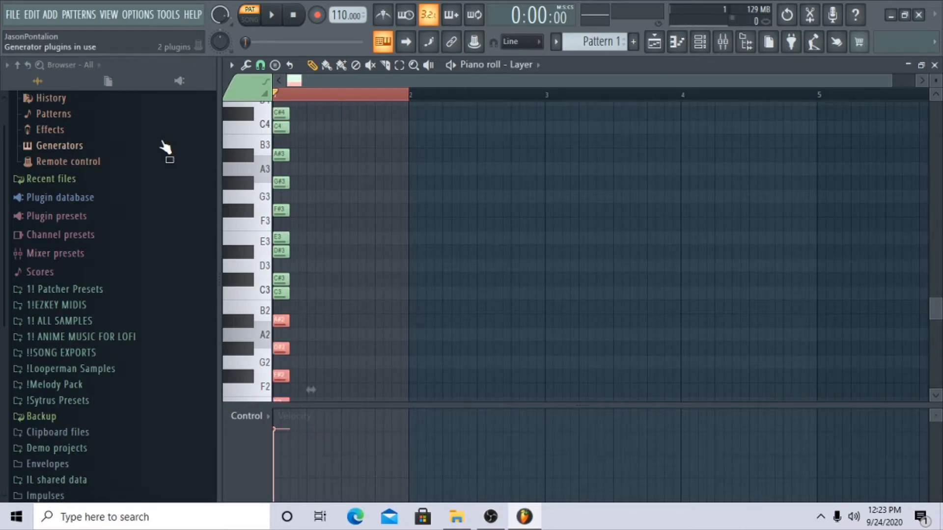
Step: Re-enable the typing keyboard as piano input and open the Default channel's piano roll over the Layer ghost notes
right_click(396, 227)
right_click(419, 166, "ctrl")
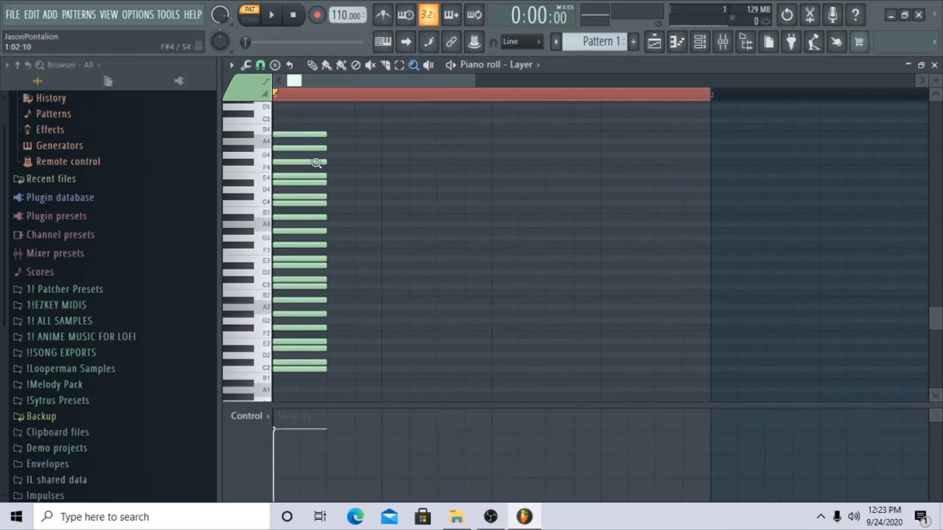
key("b")
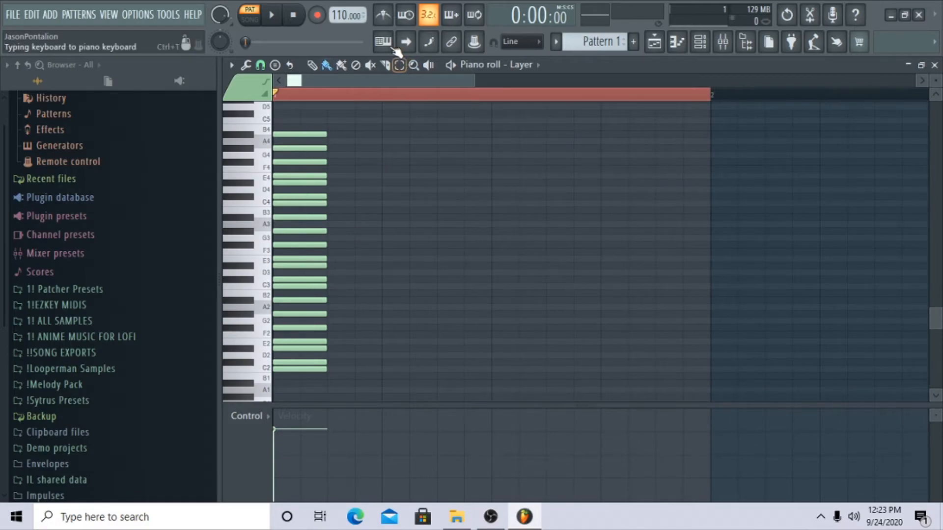
left_click(385, 45)
left_click(699, 43)
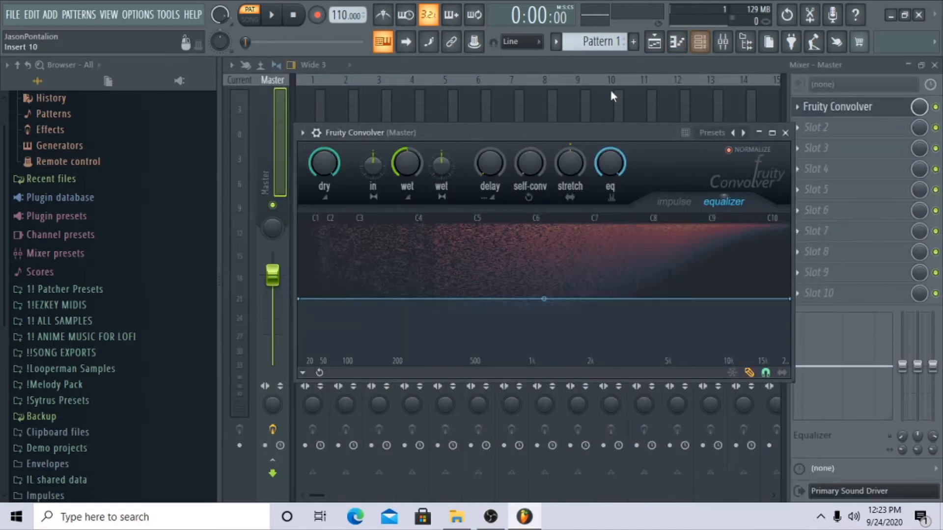
left_click(701, 44)
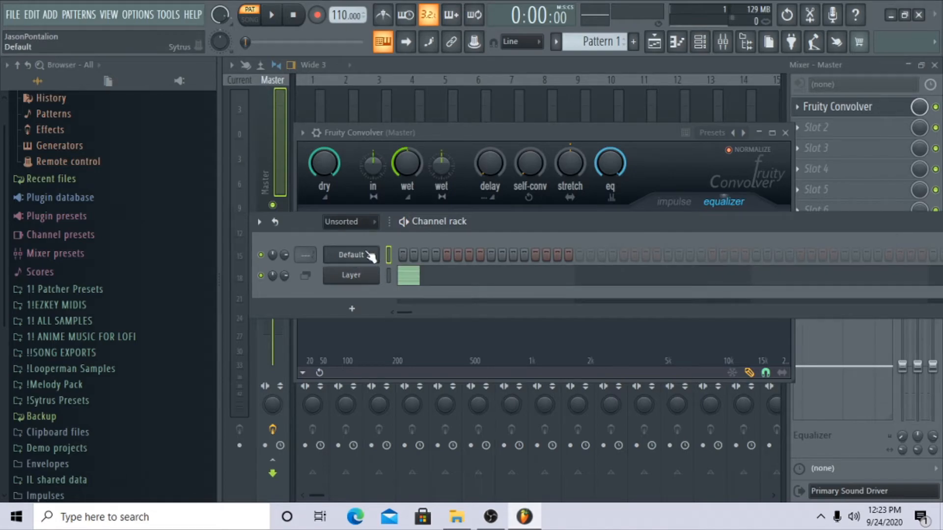
right_click(371, 255)
left_click(399, 254)
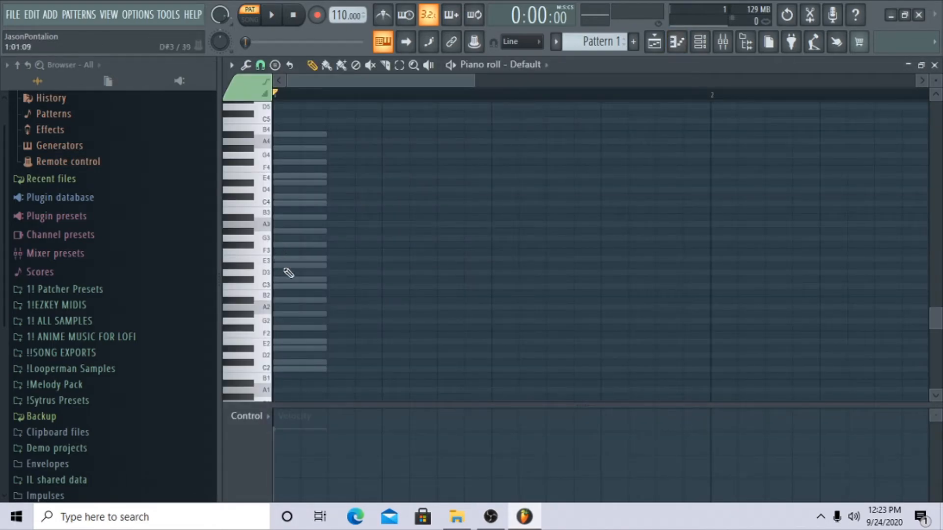
Step: Switch back to the Layer channel's notes and transpose all of them down three semitones, with the lowest on A1
scroll(286, 343, "down", 1)
double_click(282, 326)
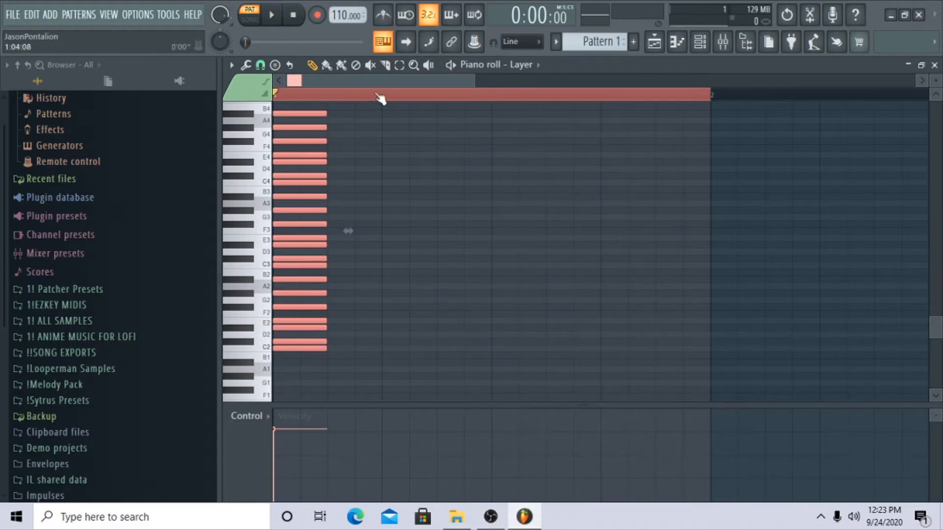
left_click(385, 43)
scroll(243, 402, "up", 5)
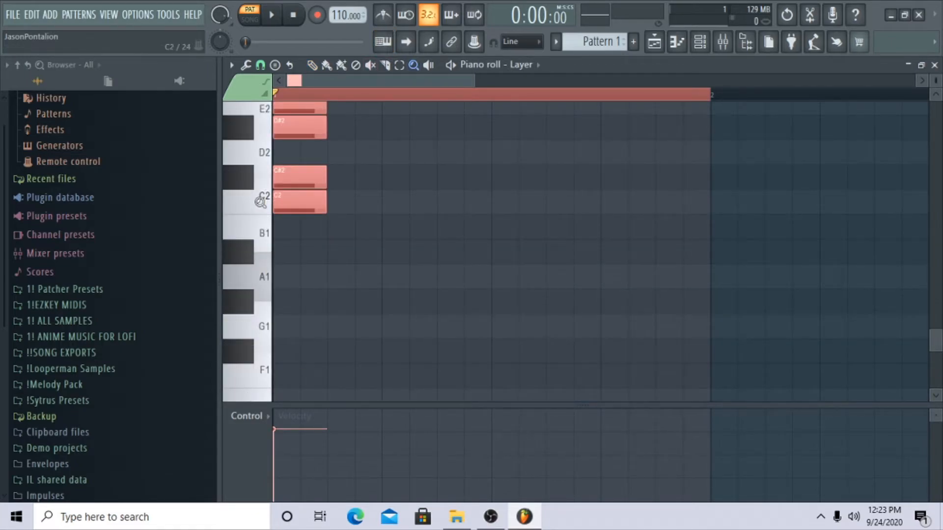
left_click_drag(292, 200, 281, 281)
right_click(446, 227)
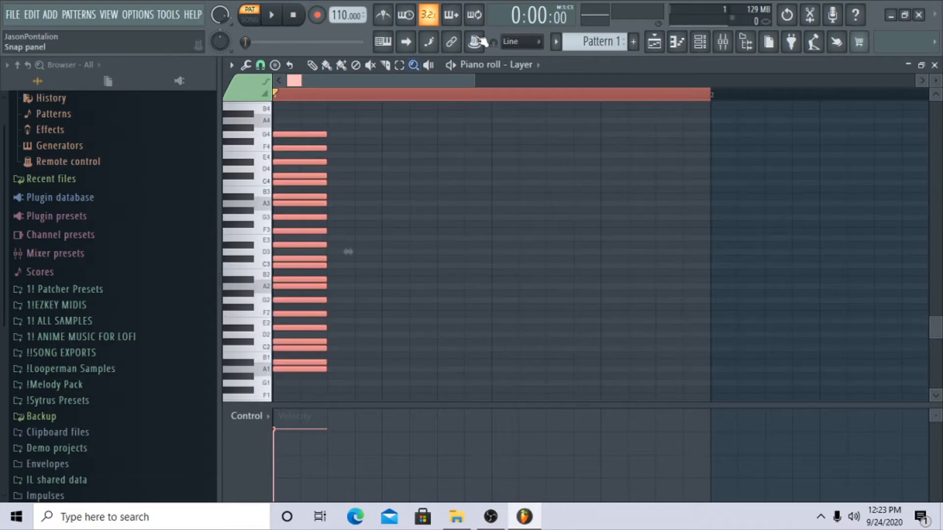
Step: Turn the typing keyboard piano input back on and reopen the Default channel's piano roll from the channel rack
left_click(384, 42)
left_click(707, 36)
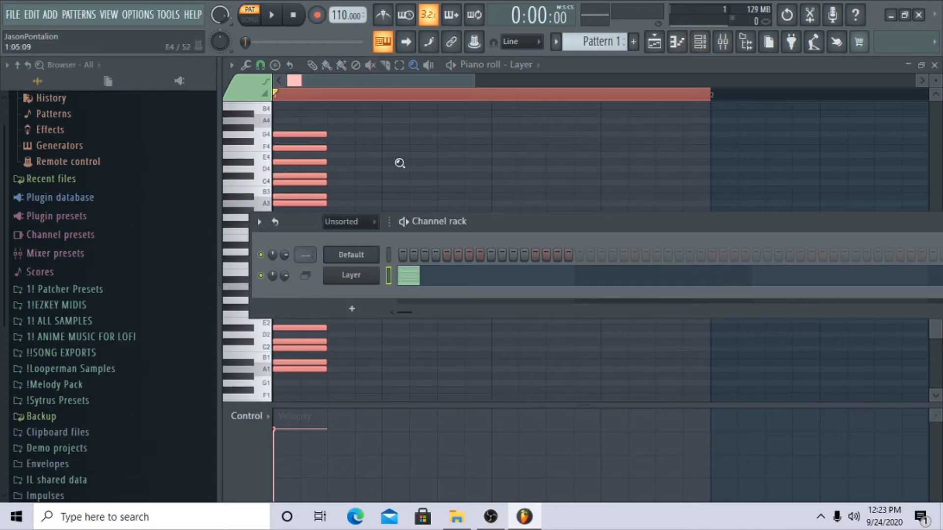
right_click(385, 257)
left_click(403, 255)
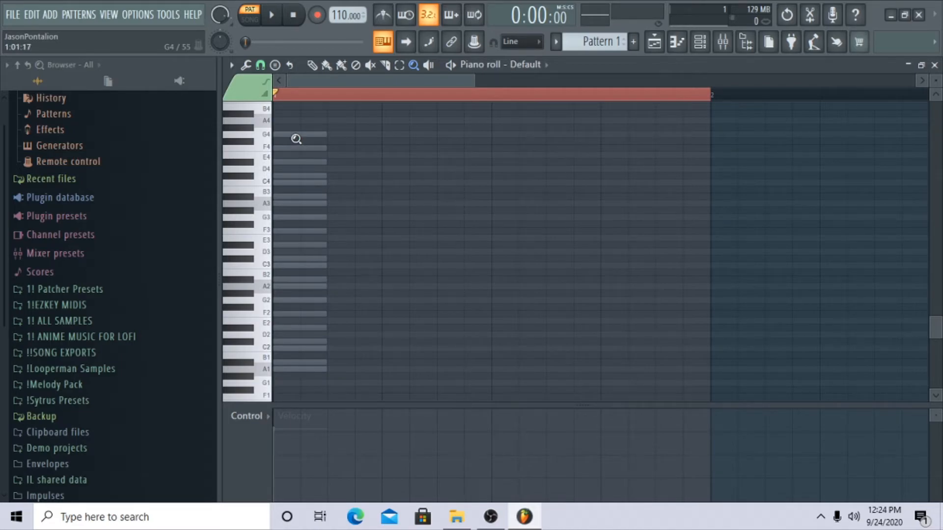
Step: Hide the ghost notes in the Default channel's piano roll and turn off typing keyboard piano input
scroll(315, 157, "up", 5)
scroll(341, 187, "down", 5)
key("alt+v")
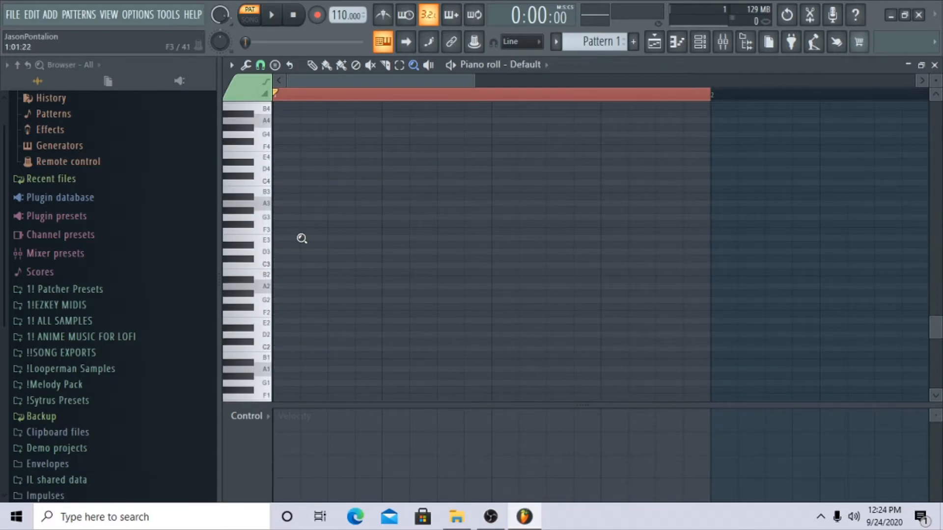
left_click(383, 41)
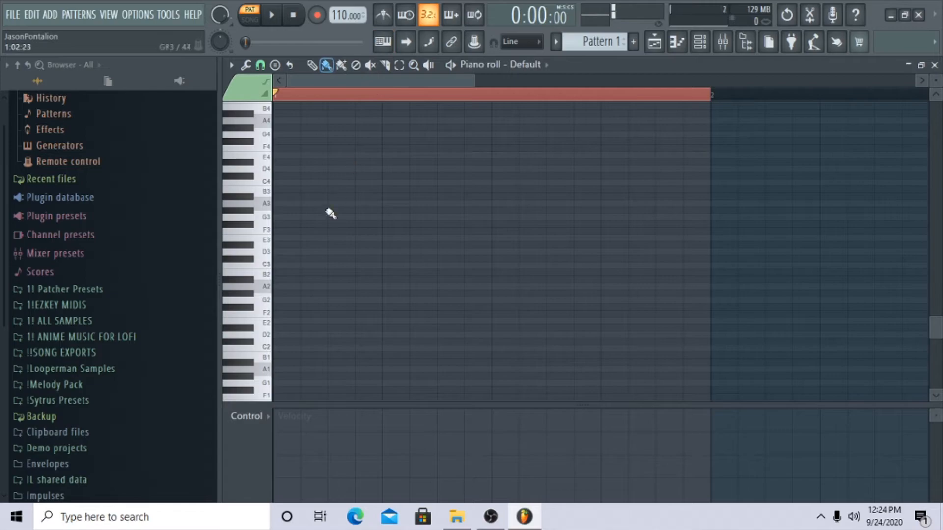
Step: Paint a C#3 note at the start of the Default channel's pattern with the Paint tool
key("b")
left_click(274, 259)
key("ctrl+d")
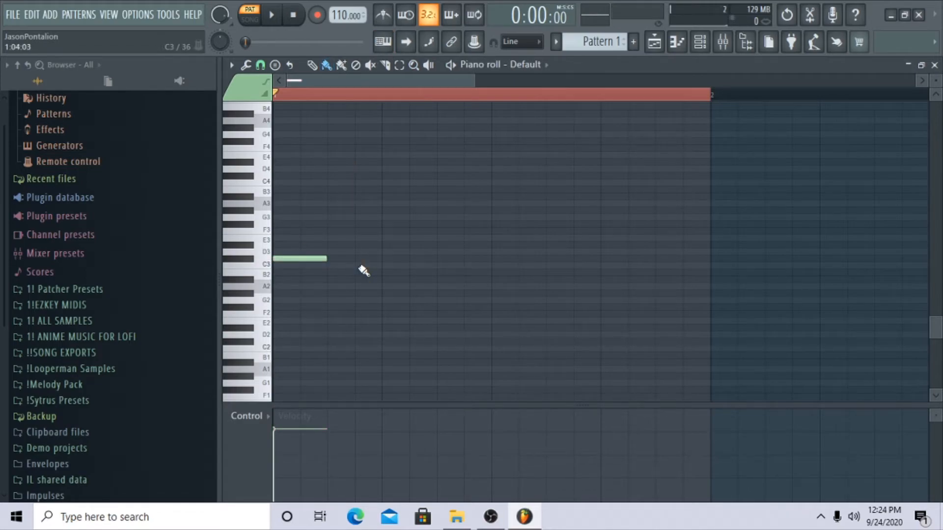
scroll(366, 264, "up", 3)
scroll(310, 227, "up", 3)
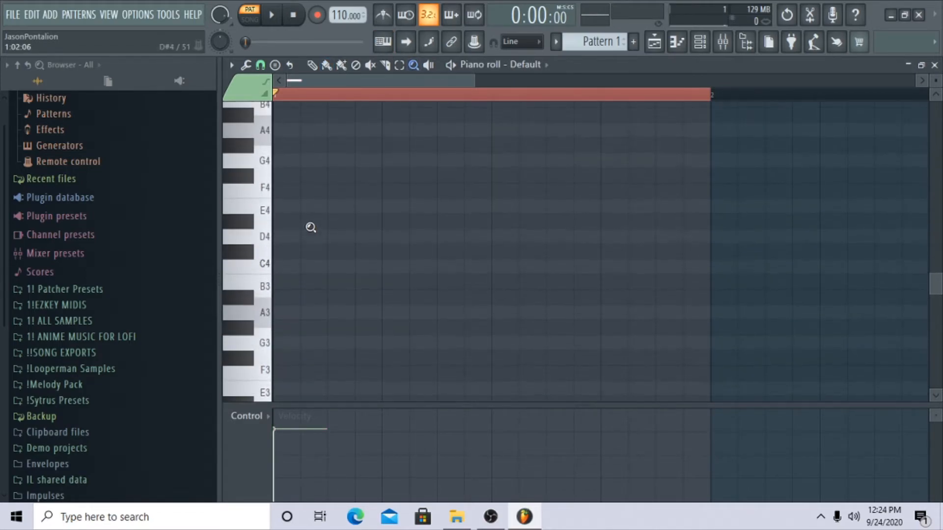
Step: Turn the Layer ghost notes on and back off to compare the C#3 note against the scale guide
key("alt+v")
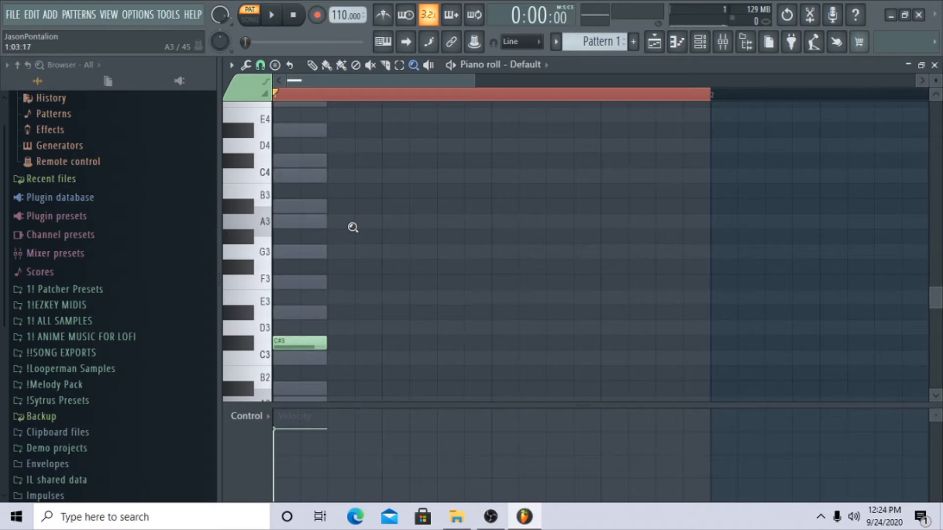
scroll(353, 226, "down", 1)
scroll(354, 227, "up", 1)
scroll(353, 226, "down", 1)
scroll(354, 226, "up", 1)
key("alt+v")
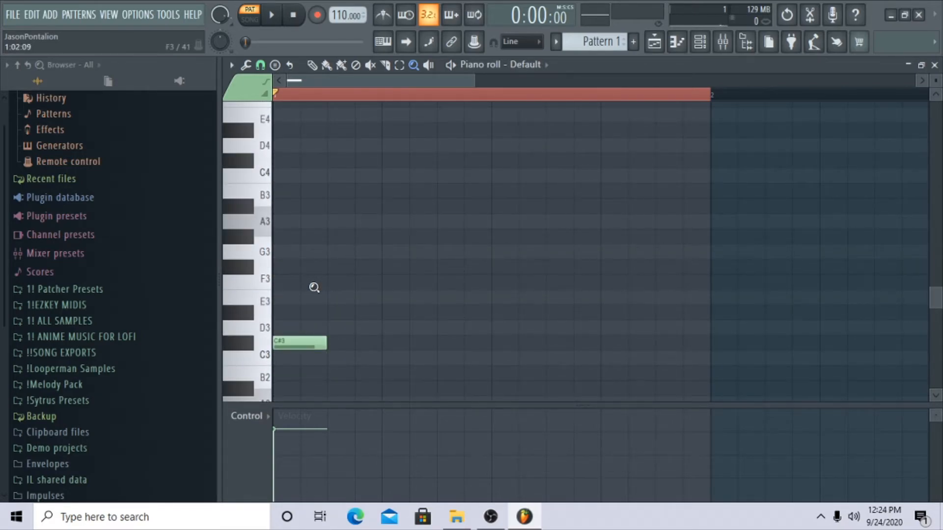
Step: Show the ghost notes, replace the C#3 note with an A3 note at the pattern's start, and play it back
key("alt+v")
scroll(315, 286, "down", 3)
right_click(285, 297)
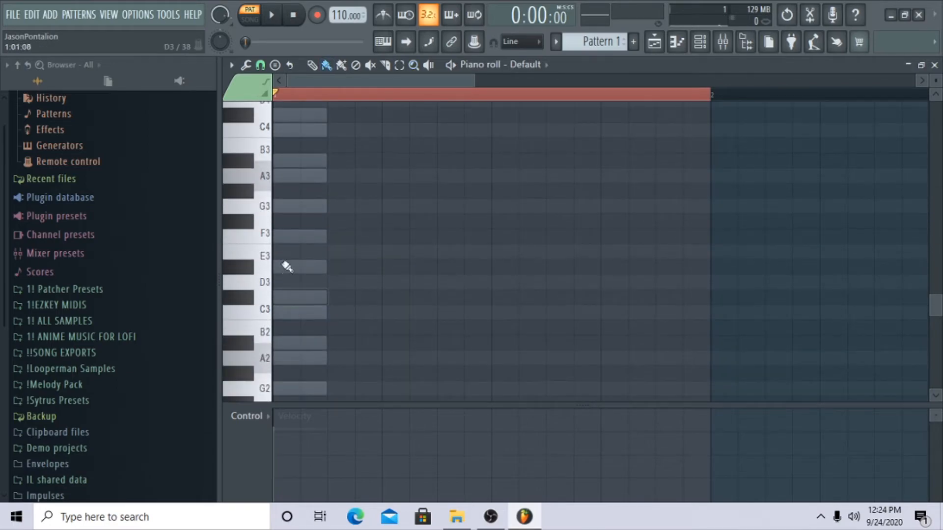
left_click(282, 175)
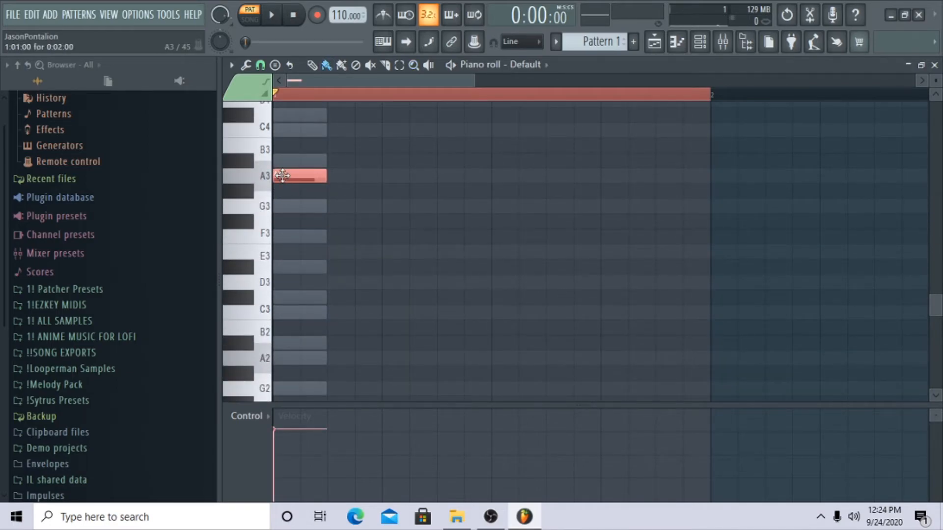
key("space")
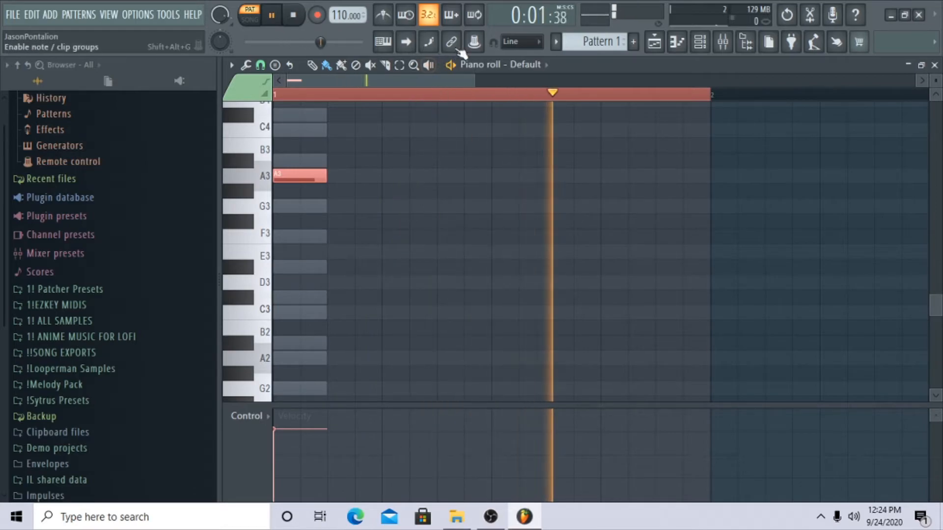
key("space")
Step: Route the Default channel to mixer track Insert 1
left_click_drag(472, 76, 587, 78)
left_click(699, 41)
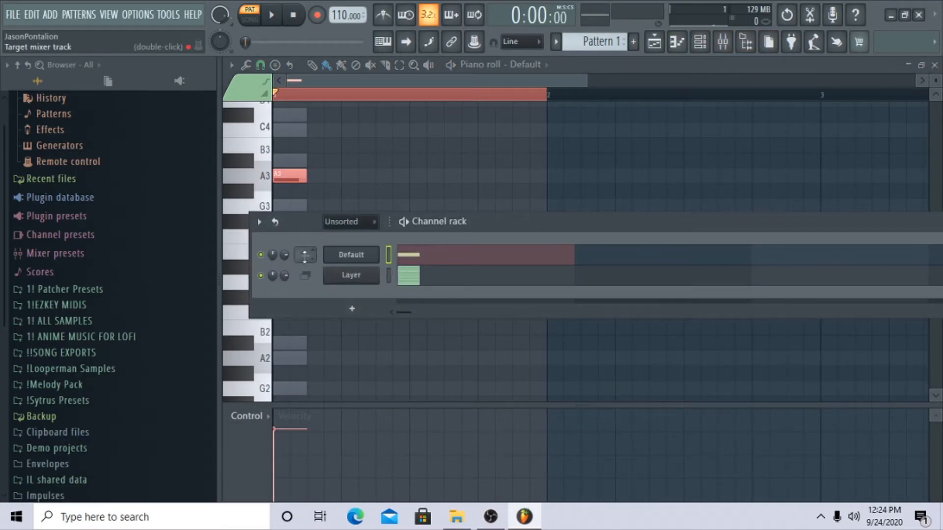
double_click(301, 256)
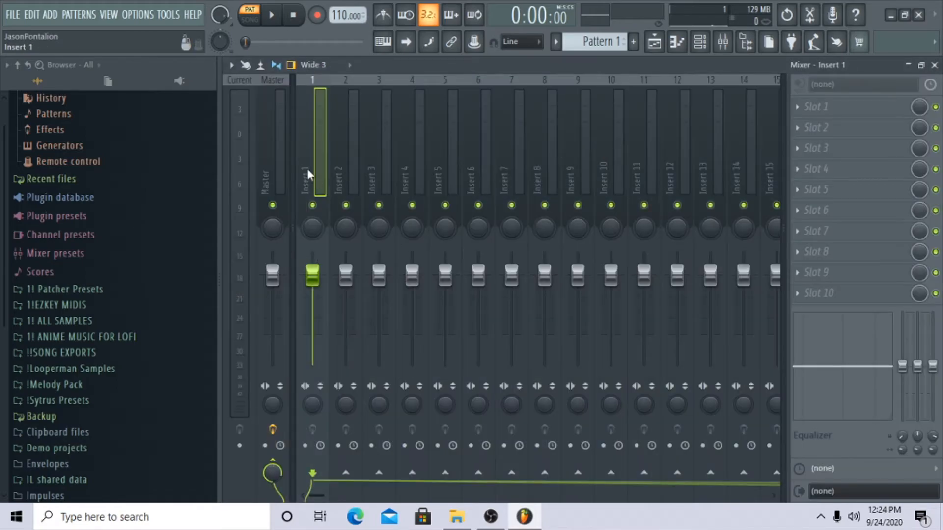
Step: Delete Fruity Convolver from the Master track and load a new Fruity Convolver in the first effect slot of Insert 1
left_click(805, 108)
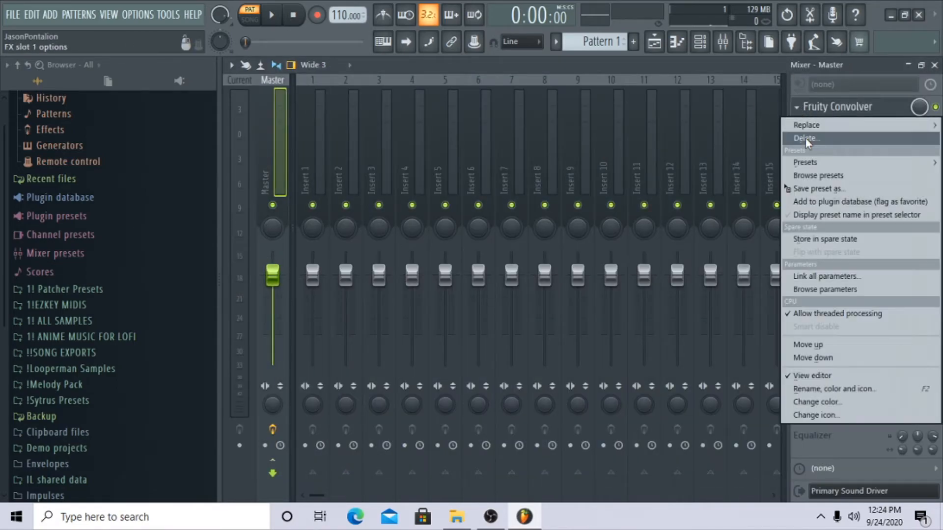
left_click(805, 139)
right_click(310, 152)
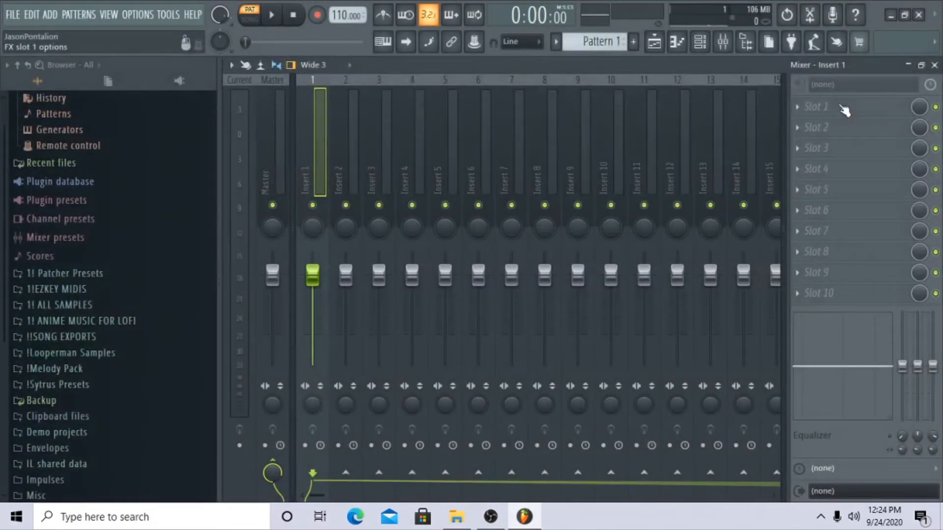
key("F8")
type("conv")
left_click(70, 184)
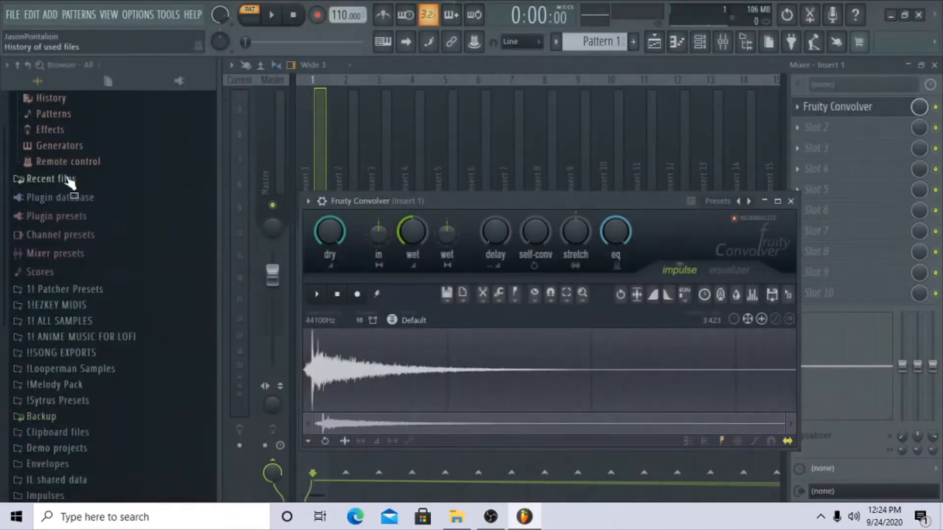
Step: Play the pattern, lower Fruity Convolver's dry level slightly, and reduce its wet level to about -45.2 dB
key("space")
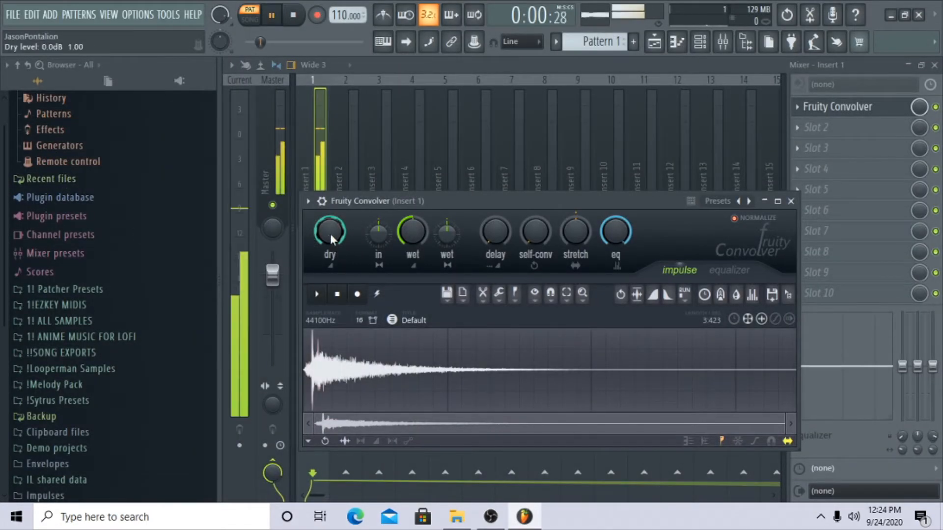
left_click_drag(332, 229, 332, 239)
key("space")
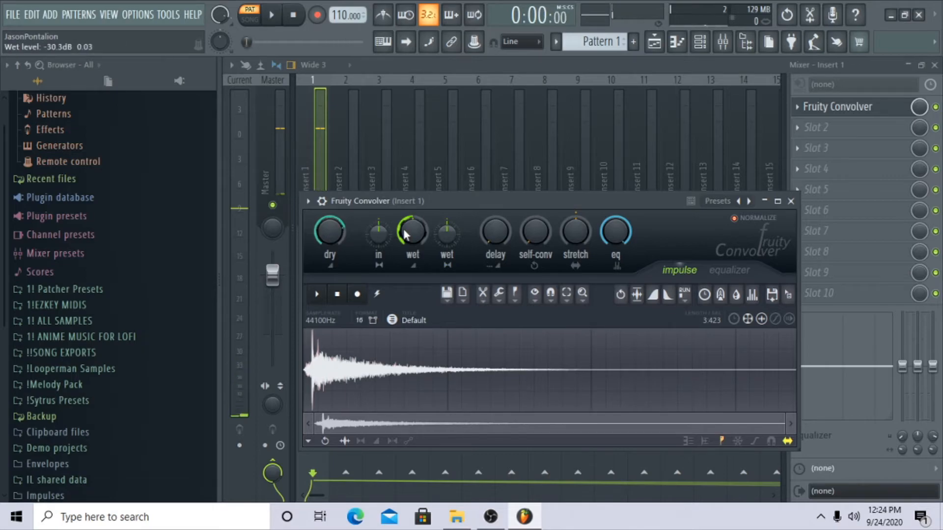
left_click_drag(413, 229, 412, 235)
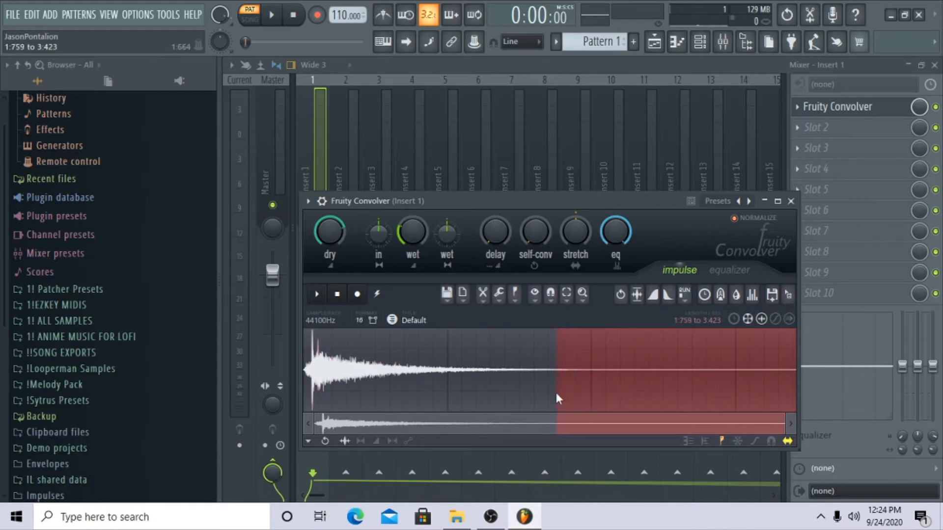
Step: Delete the tail of the impulse response from about 2.004 seconds to its end
left_click_drag(553, 394, 578, 395)
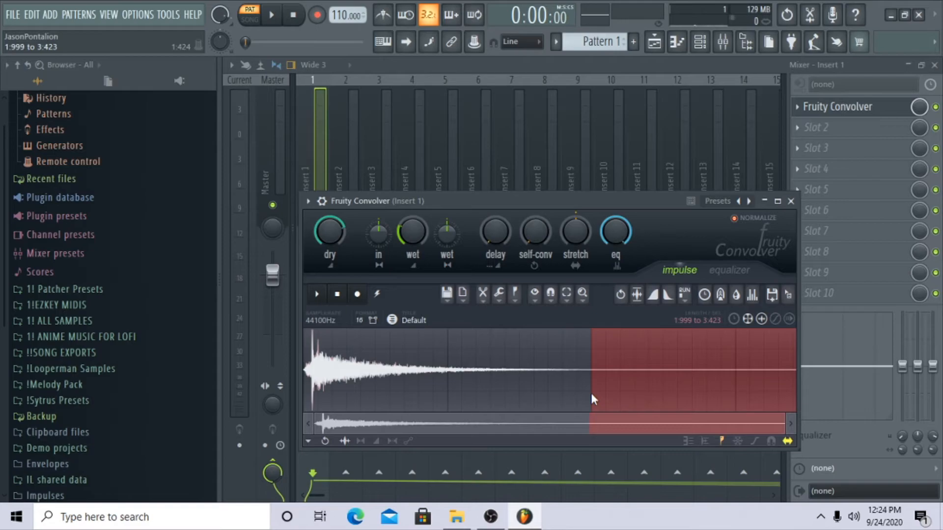
right_click(666, 374)
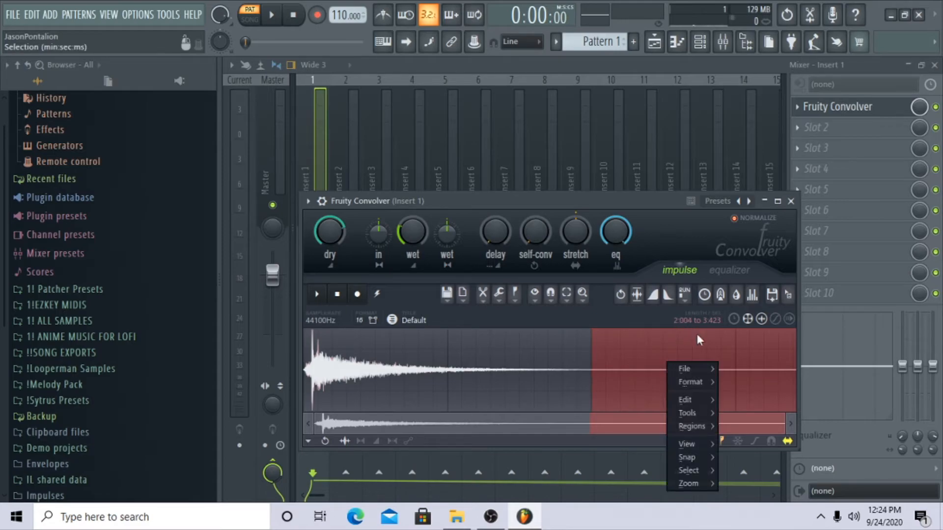
mouse_move(687, 401)
left_click(737, 286)
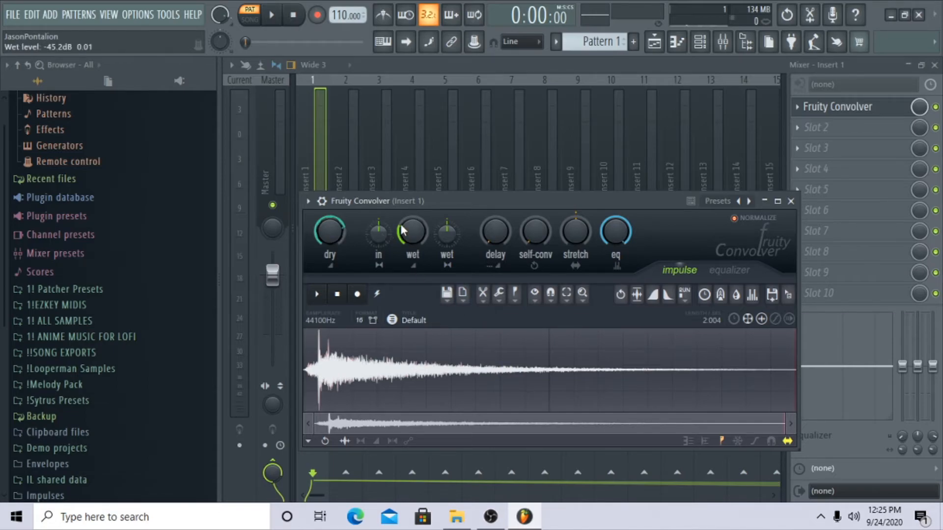
Step: Audition the reverb at low and high wet levels, set the wet level to about -44.4 dB, and play the result
key("space")
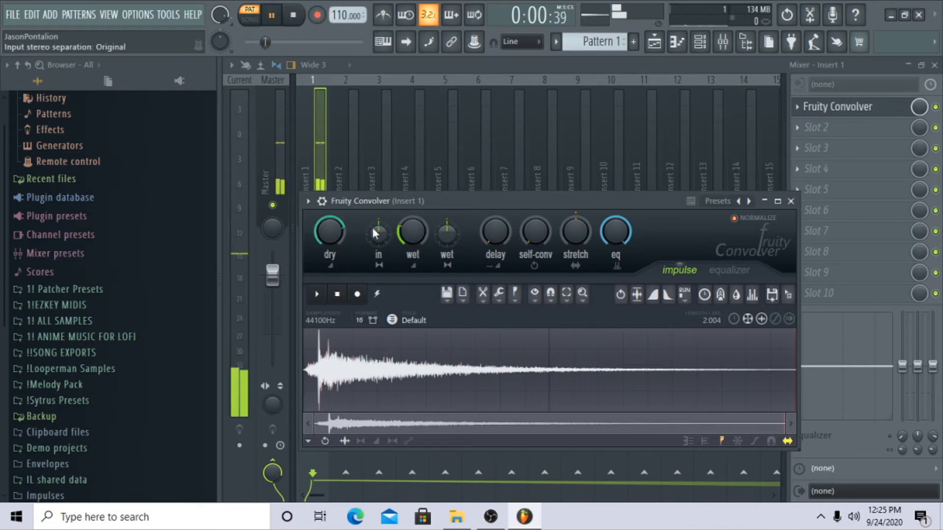
key("space")
key("space")
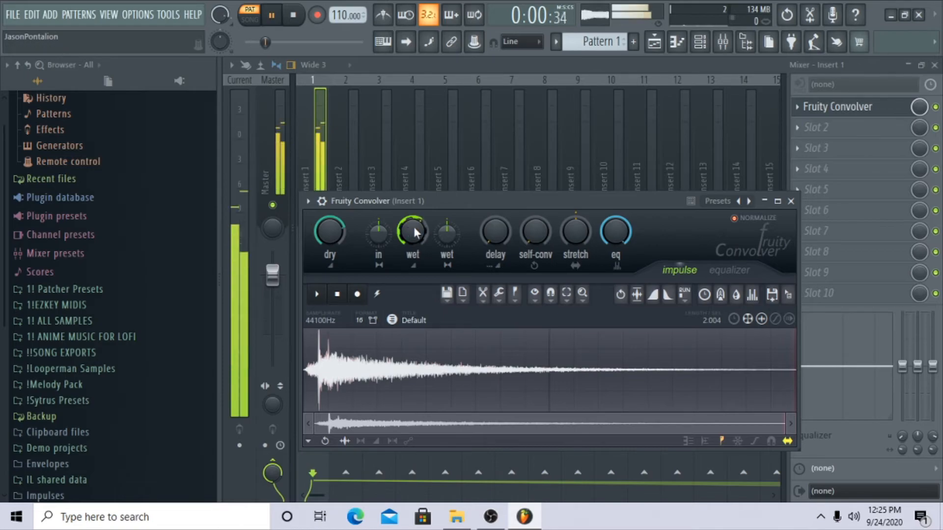
key("space")
left_click_drag(414, 233, 414, 253)
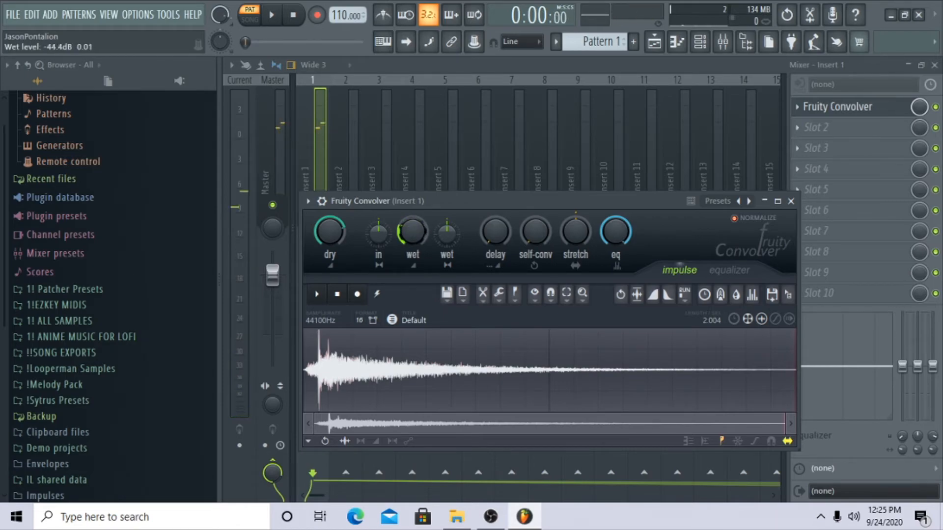
key("space")
scroll(408, 236, "down", 3)
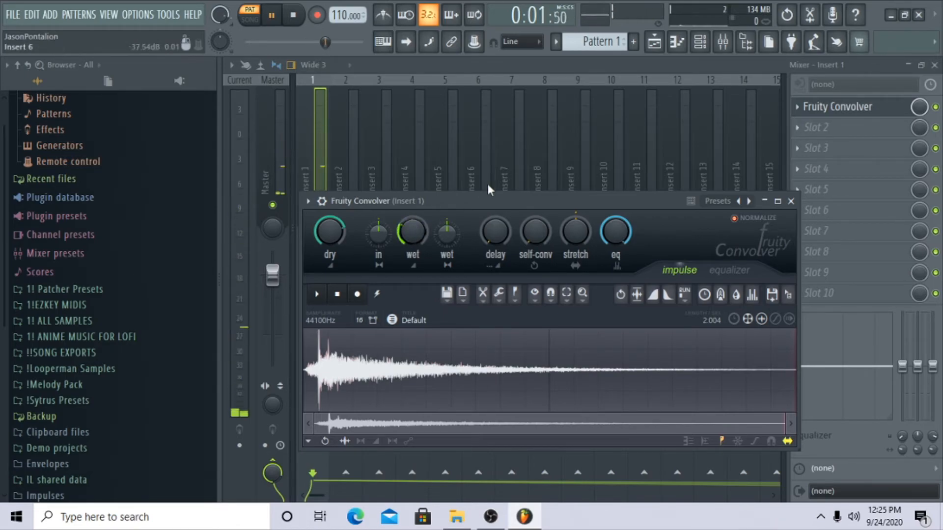
key("space")
Step: Reduce Fruity Convolver's stretch ratio to 65% and play the pattern to hear it
left_click_drag(571, 231, 571, 256)
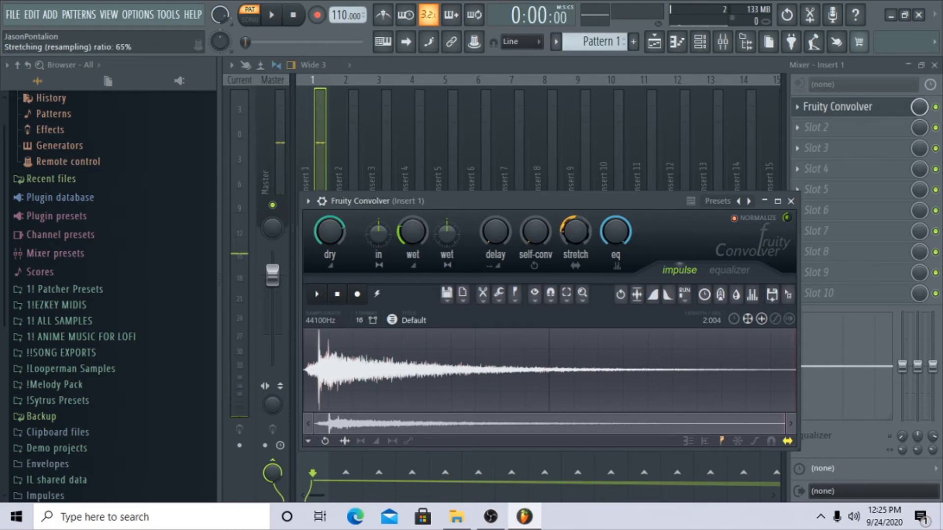
key("space")
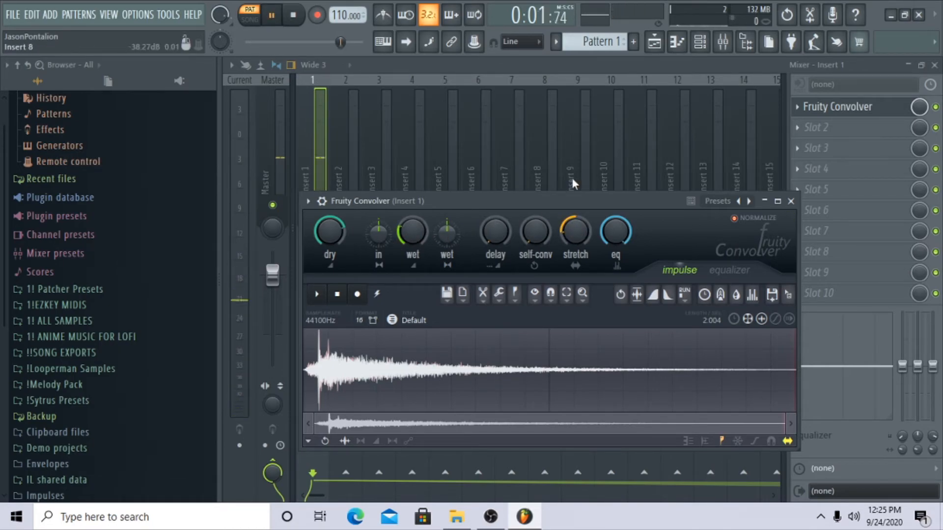
key("space")
Step: Add a D#4 note and a C4 note after the A3 in the Default channel's piano roll and play the melody
left_click(700, 41)
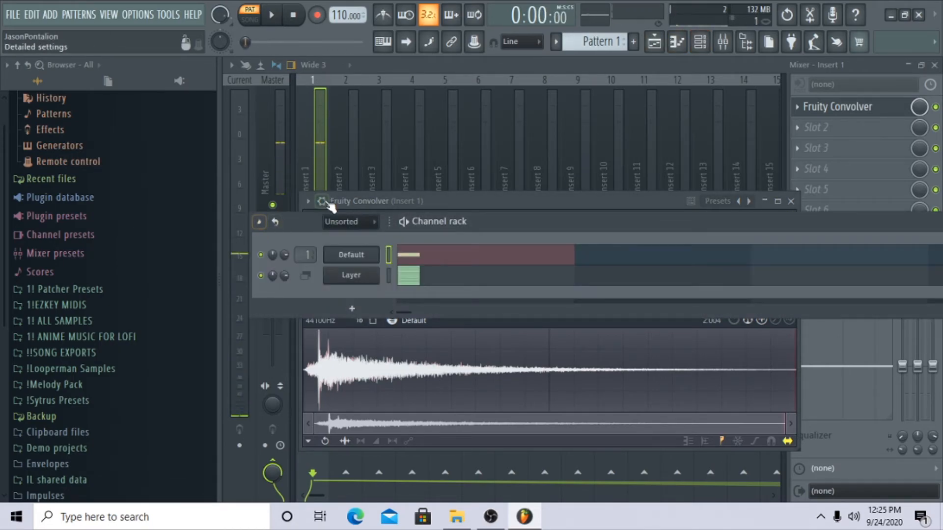
left_click(436, 261)
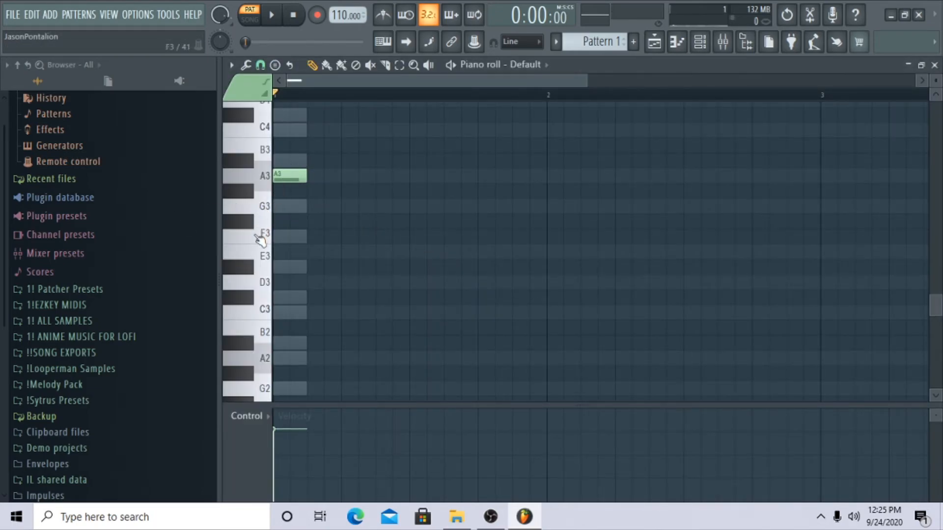
left_click(256, 238)
scroll(248, 255, "up", 3)
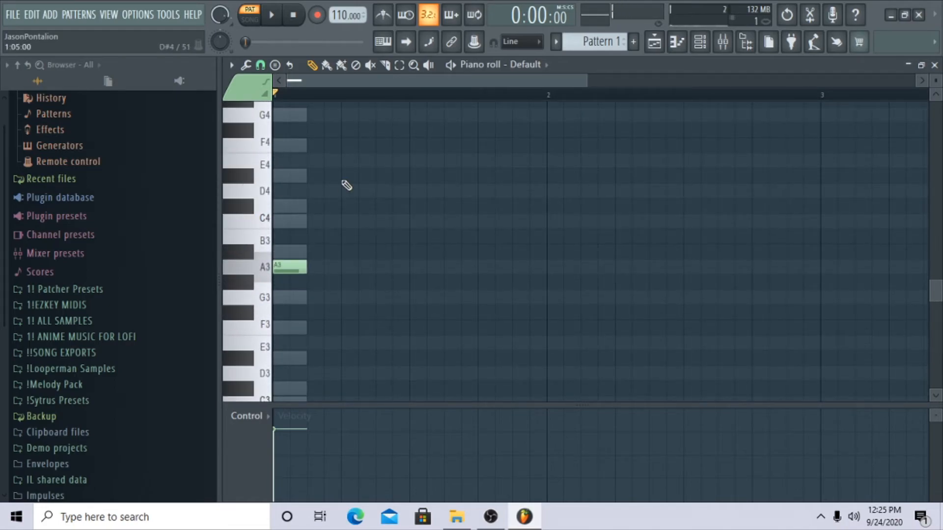
left_click(378, 177)
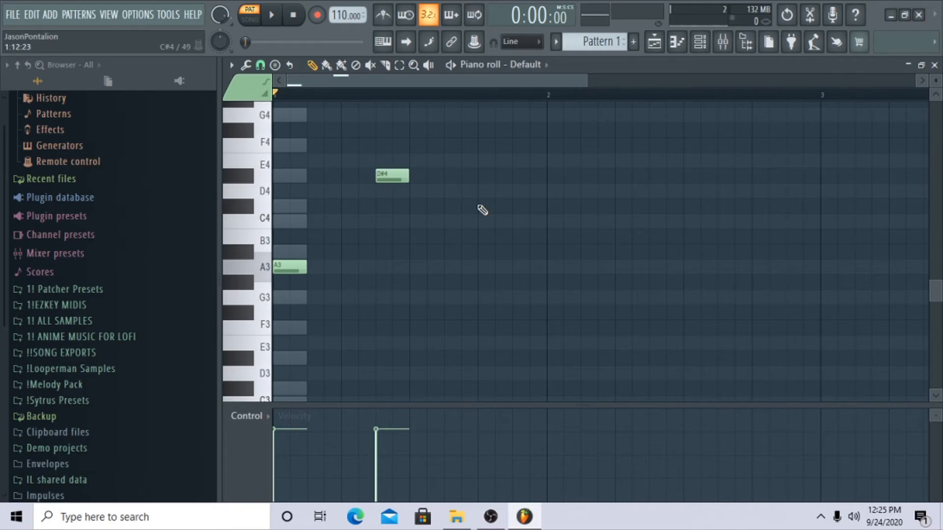
left_click(481, 220)
key("space")
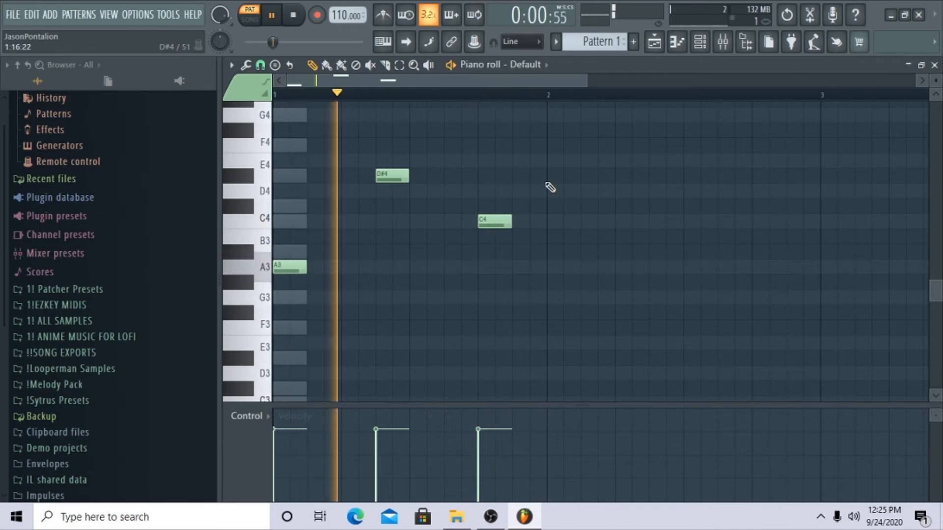
Step: Draw an equalizer curve in Insert 1's Fruity Convolver with raised lows and highs sloping down from about 500 Hz, auditioning with playback
left_click(726, 43)
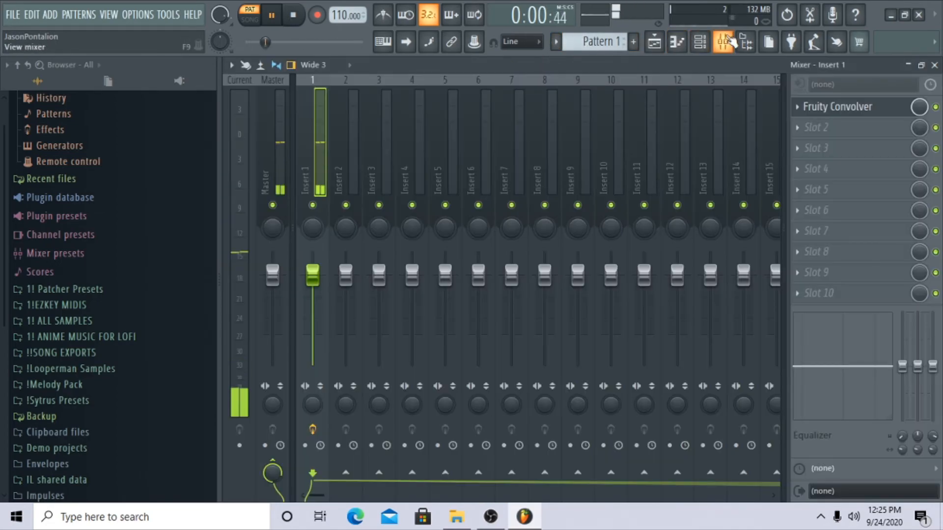
key("space")
left_click(853, 109)
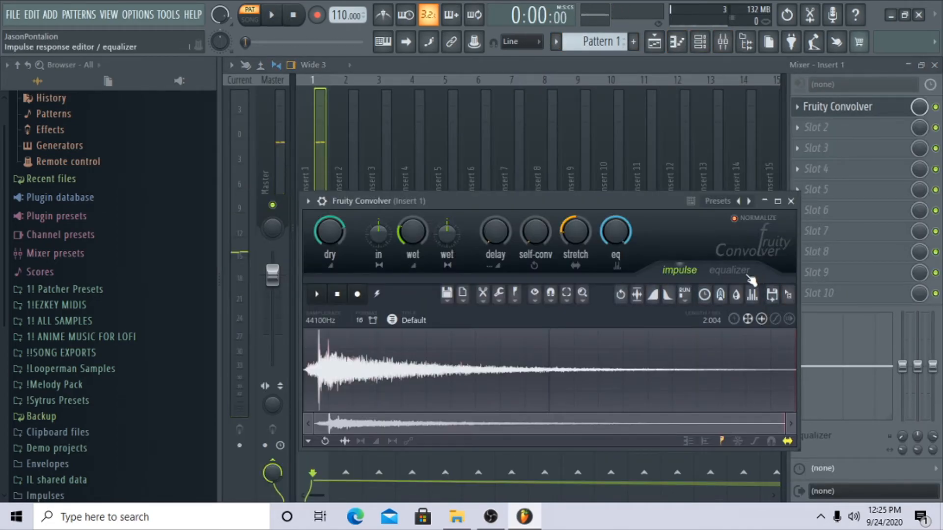
left_click(729, 270)
key("space")
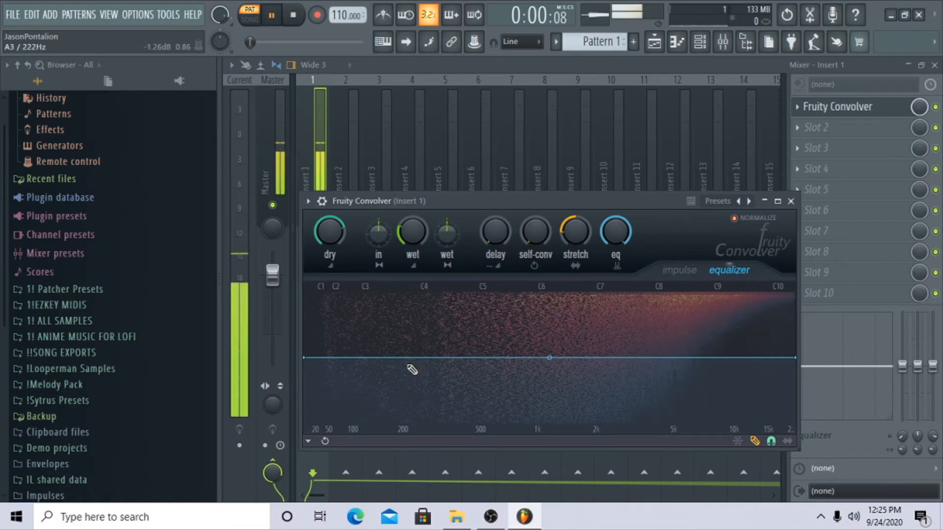
key("space")
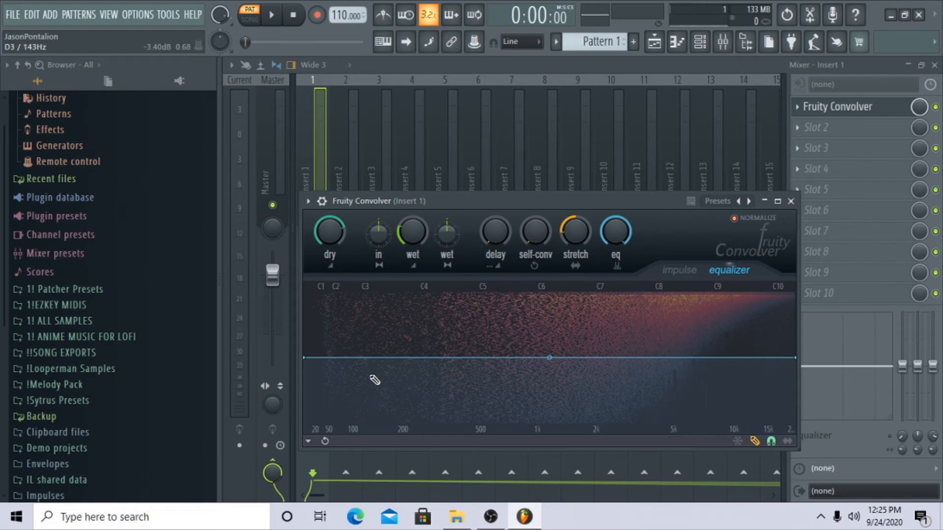
key("space")
mouse_move(376, 379)
left_mouse_down()
mouse_move(316, 382)
mouse_move(292, 405)
mouse_move(331, 393)
mouse_move(326, 385)
mouse_move(391, 328)
mouse_move(605, 360)
mouse_move(783, 432)
left_mouse_up()
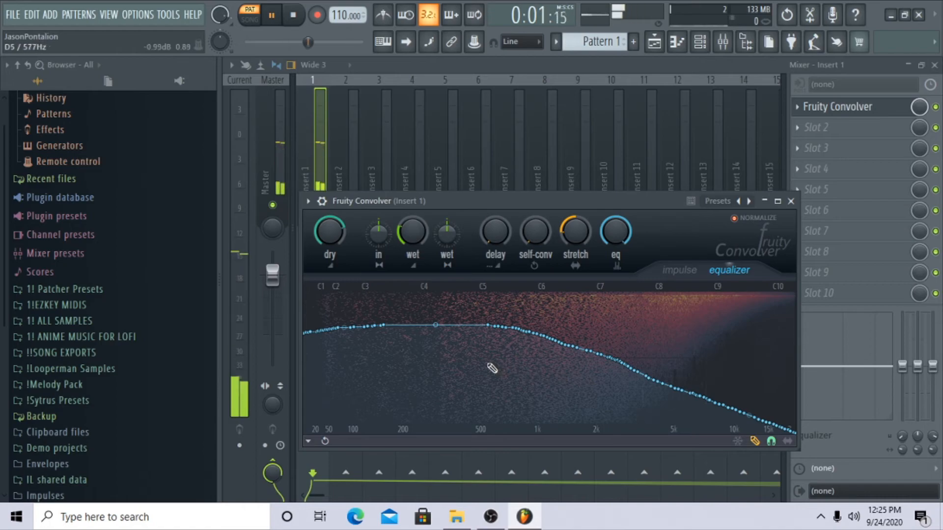
key("space")
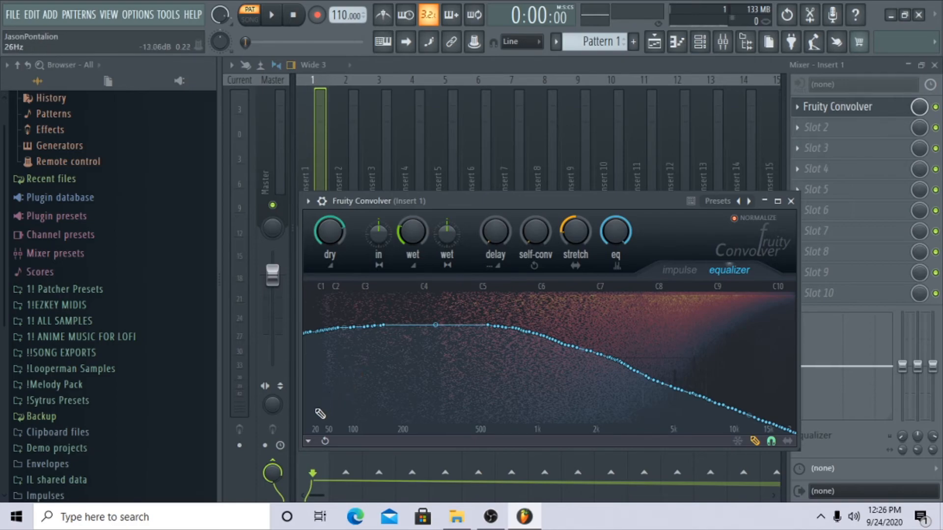
Step: Try an equalizer curve in Fruity Convolver that cuts the lows and rises towards the highs, and play the pattern to hear it
mouse_move(325, 423)
left_mouse_down()
mouse_move(311, 431)
mouse_move(341, 404)
mouse_move(543, 341)
mouse_move(844, 305)
left_mouse_up()
key("space")
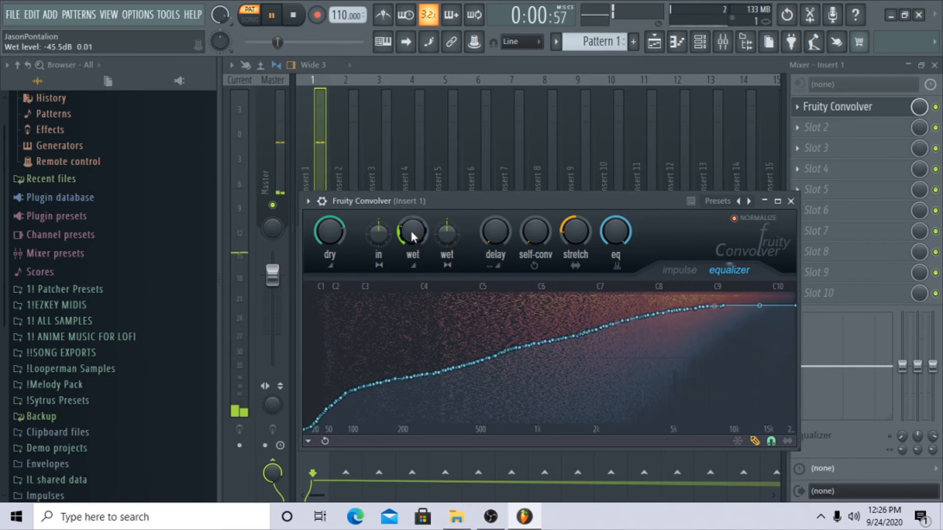
key("space")
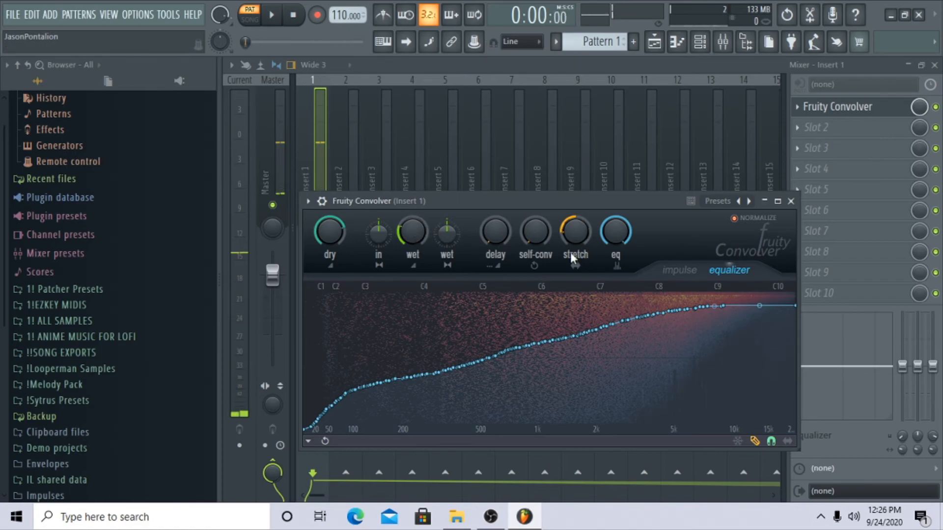
Step: Transpose the three melody notes in the Default channel's piano roll up one octave to A4, D#5 and C5, and play them
left_click(685, 45)
left_click(700, 42)
left_click(700, 42)
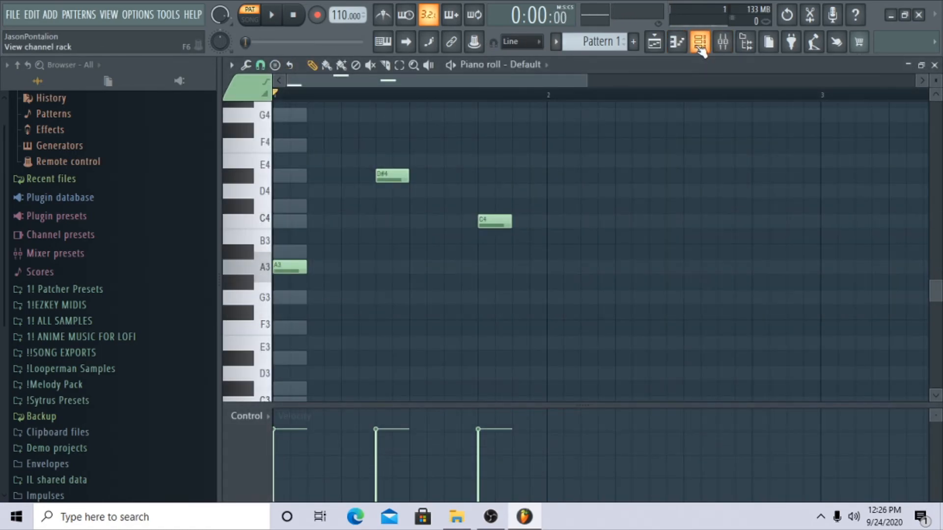
scroll(583, 210, "up", 2)
key("ctrl+Up")
key("space")
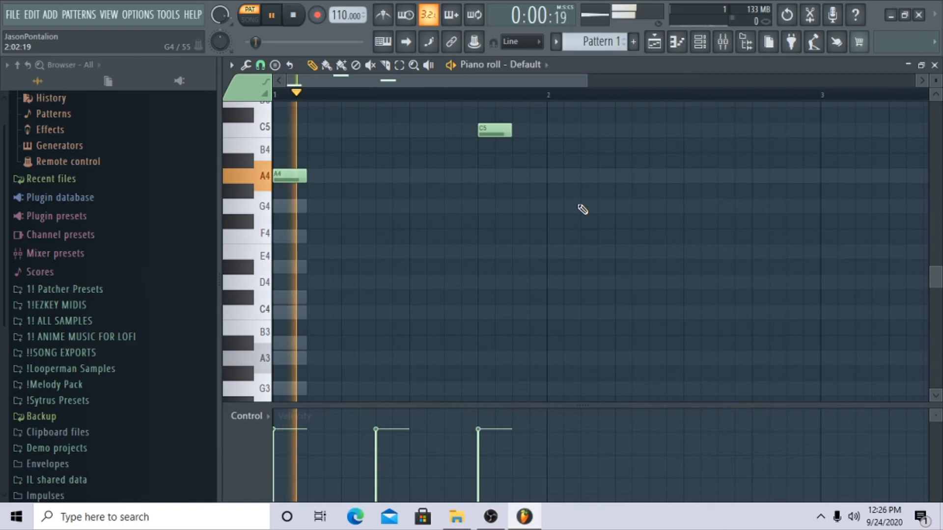
scroll(582, 209, "up", 2)
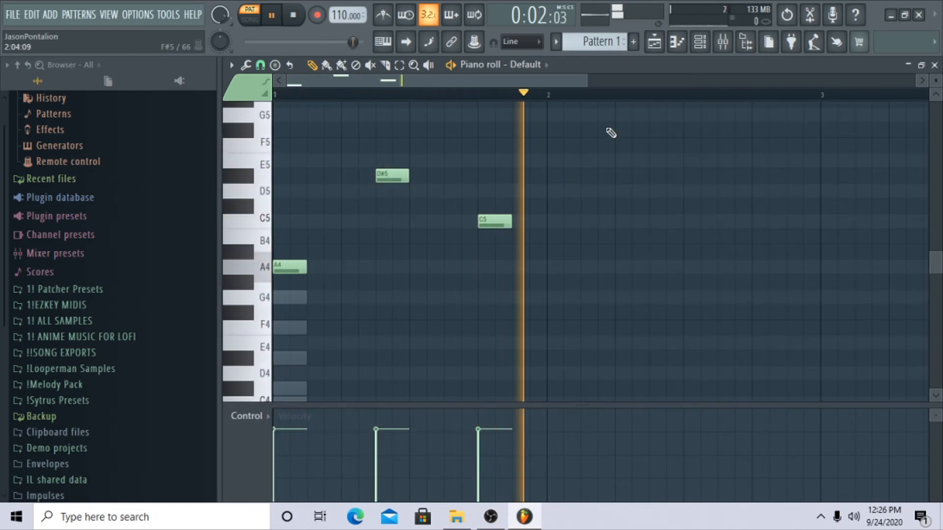
key("space")
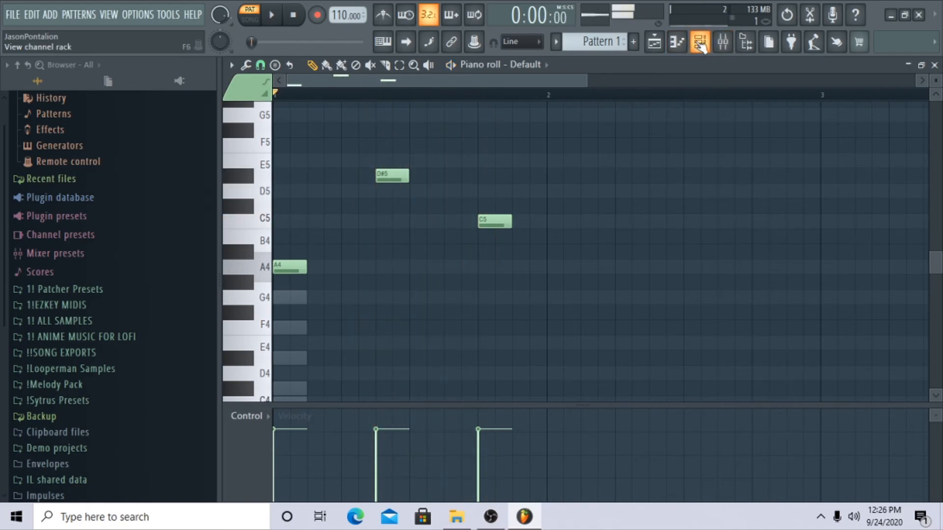
Step: Redraw the equalizer curve in Insert 1's Fruity Convolver with level lows at mid height and highs sloping down from about 600 Hz, auditioning with playback
left_click(700, 42)
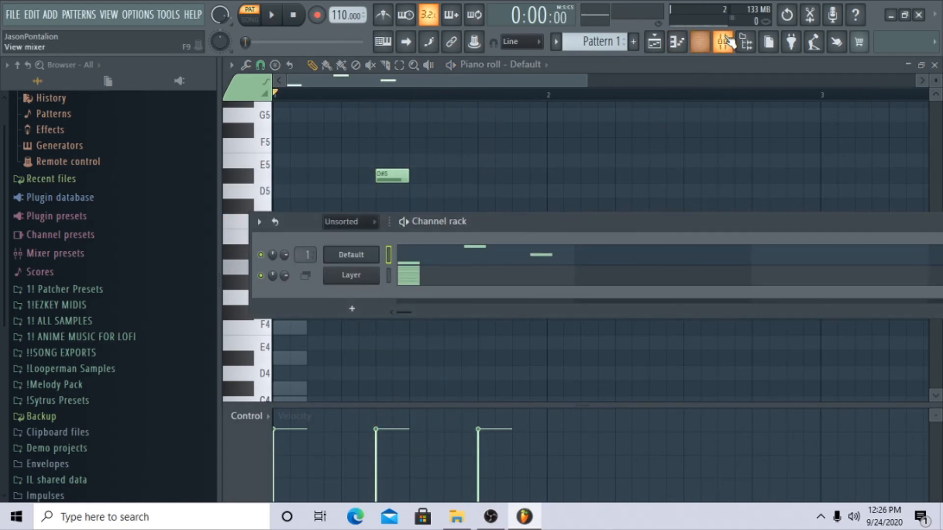
left_click(722, 42)
left_click(847, 114)
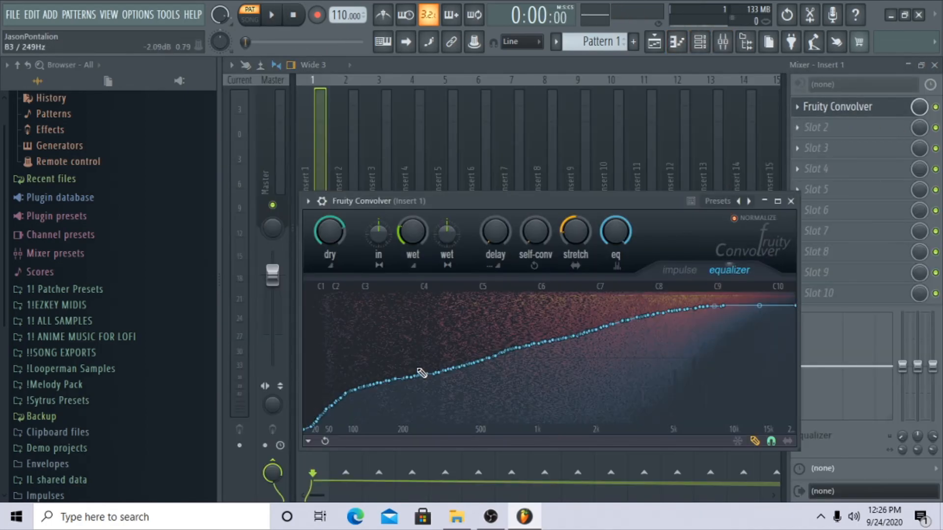
mouse_move(421, 372)
left_mouse_down()
mouse_move(368, 326)
mouse_move(789, 436)
left_mouse_up()
key("space")
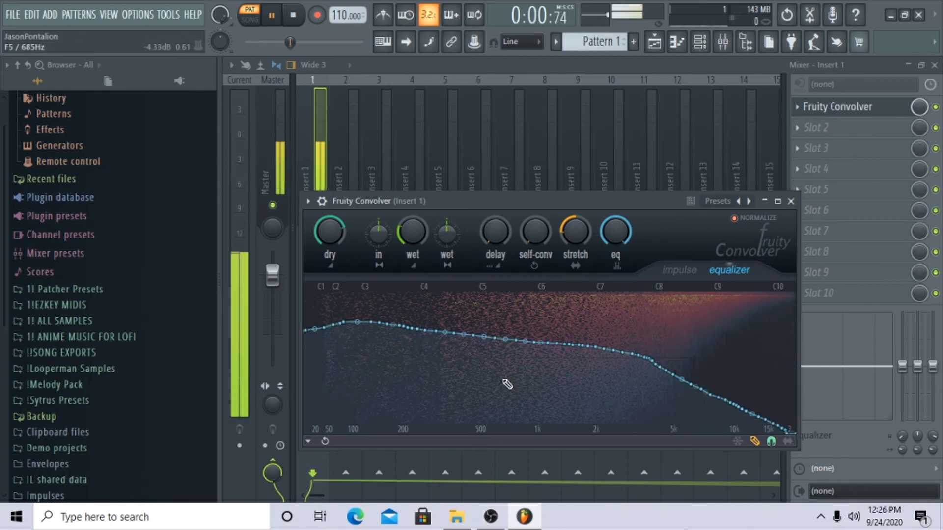
mouse_move(453, 371)
left_mouse_down()
mouse_move(358, 372)
mouse_move(796, 427)
left_mouse_up()
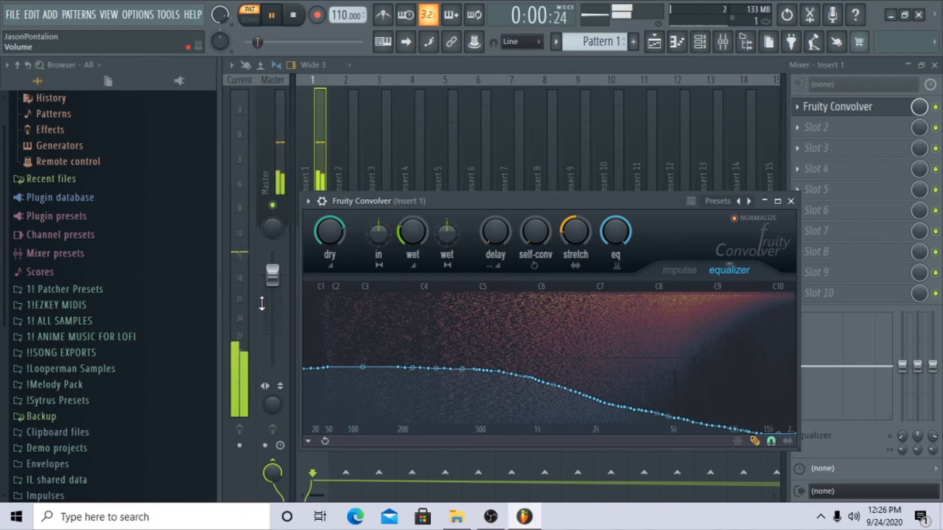
key("space")
Step: Lengthen Operator 1's volume envelope slightly in the Default channel's Sytrus, moving its last point to about 0:378, and fine-tune the decay curve's tension
left_click(654, 42)
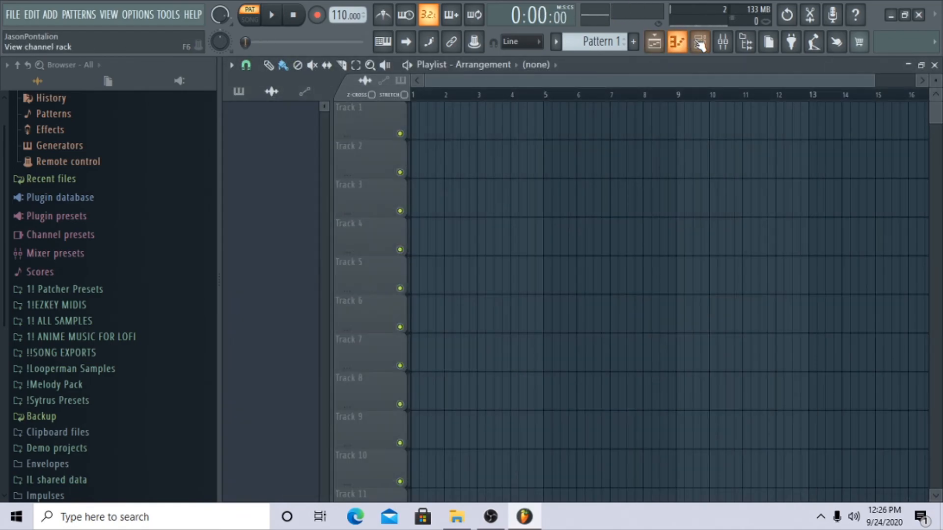
left_click(677, 42)
left_click(361, 254)
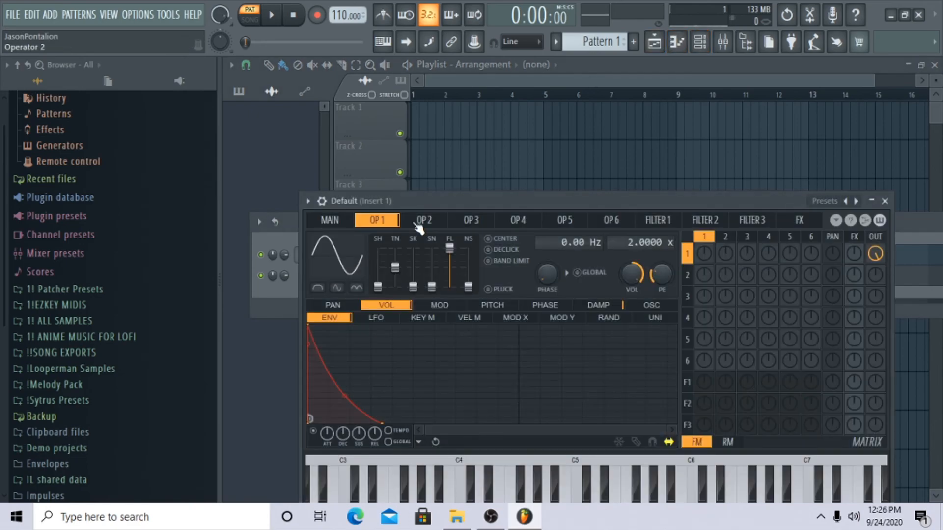
mouse_move(384, 422)
left_mouse_down()
mouse_move(404, 423)
mouse_move(388, 422)
left_mouse_up()
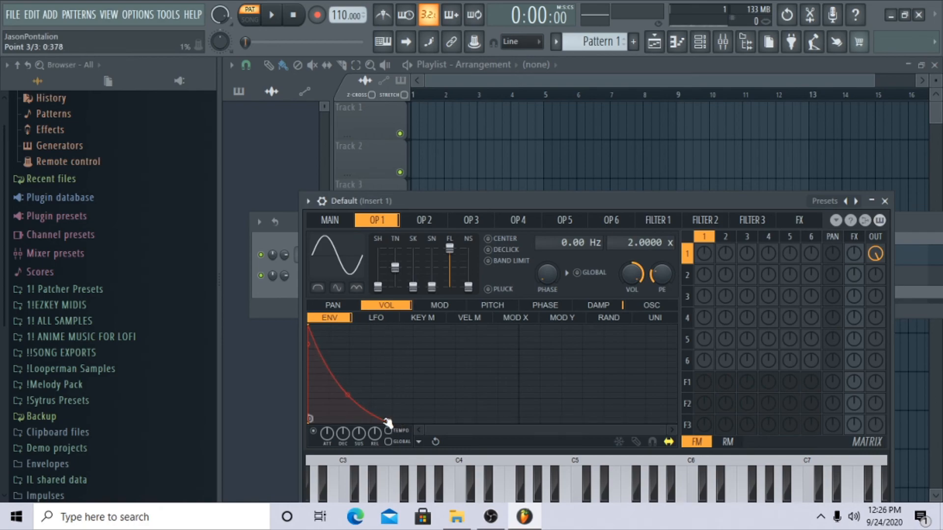
left_click_drag(347, 395, 347, 394)
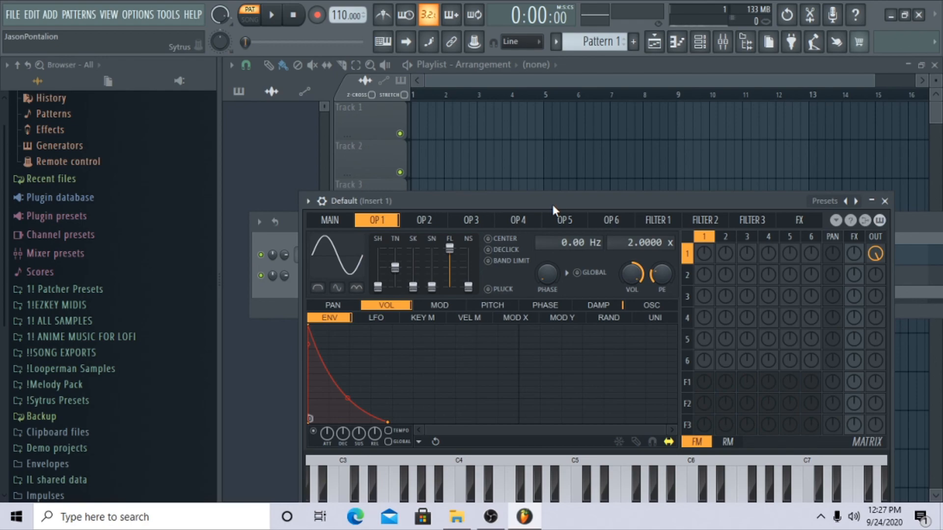
key("alt+Tab")
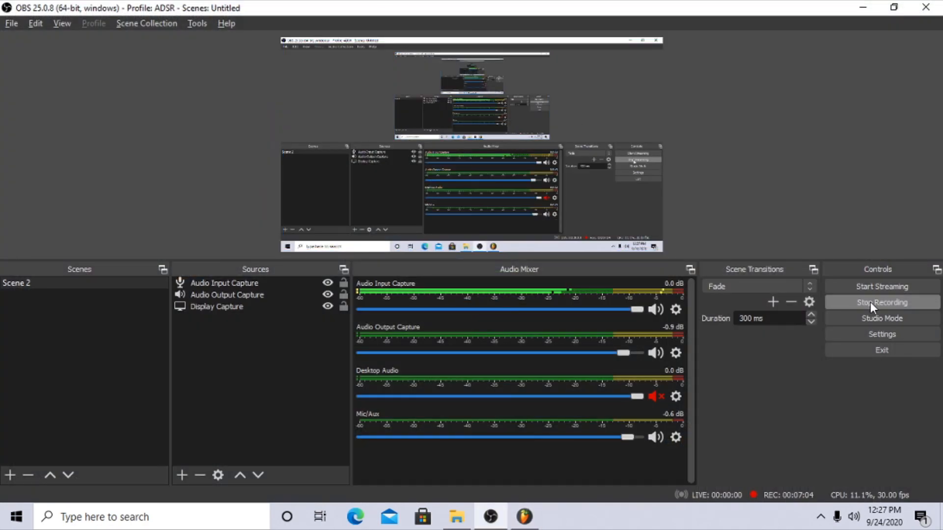